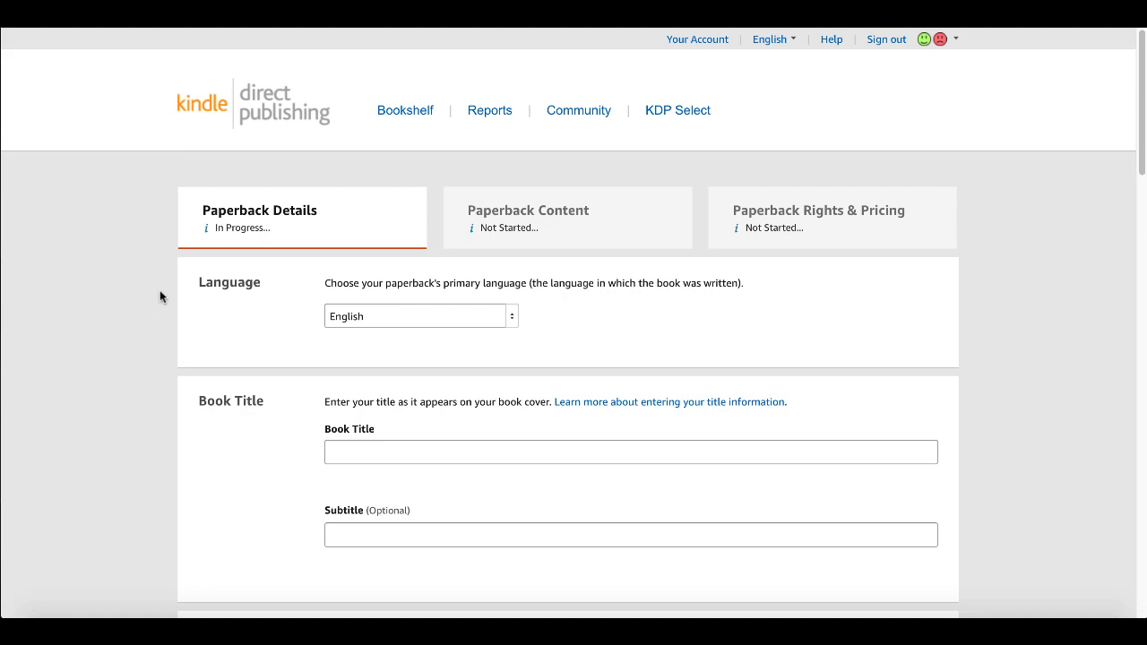
# Find the Keywords section of the paperback details form and view its guidance on choosing keywords
pyautogui.scroll(-5, 158, 296)
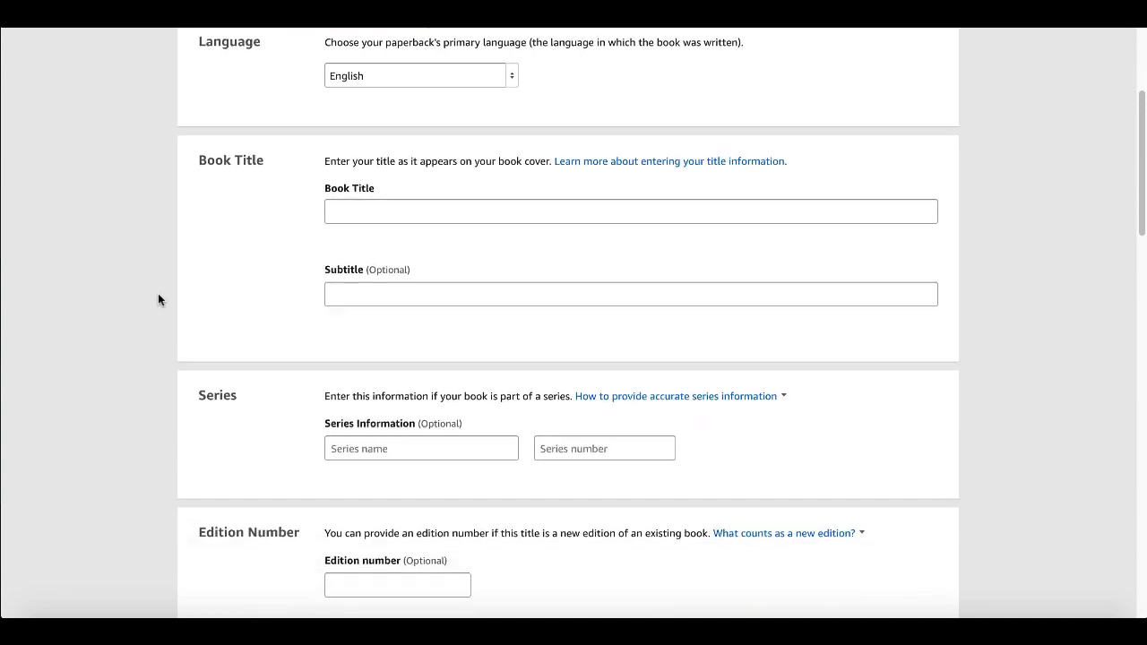
pyautogui.scroll(-9, 157, 294)
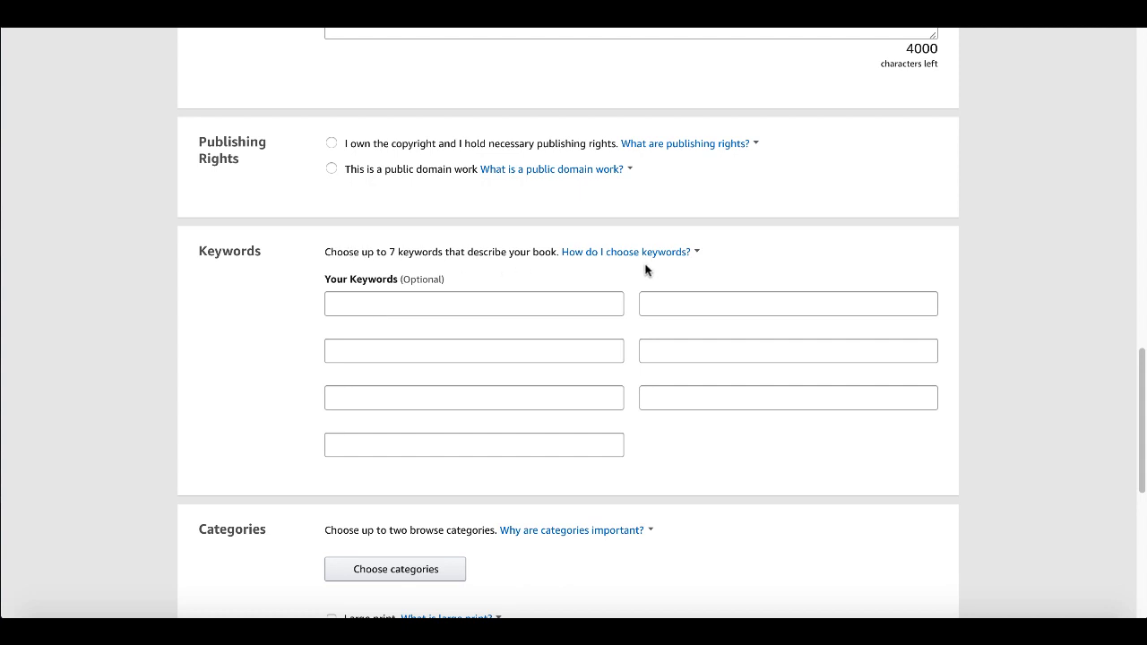
pyautogui.click(683, 253)
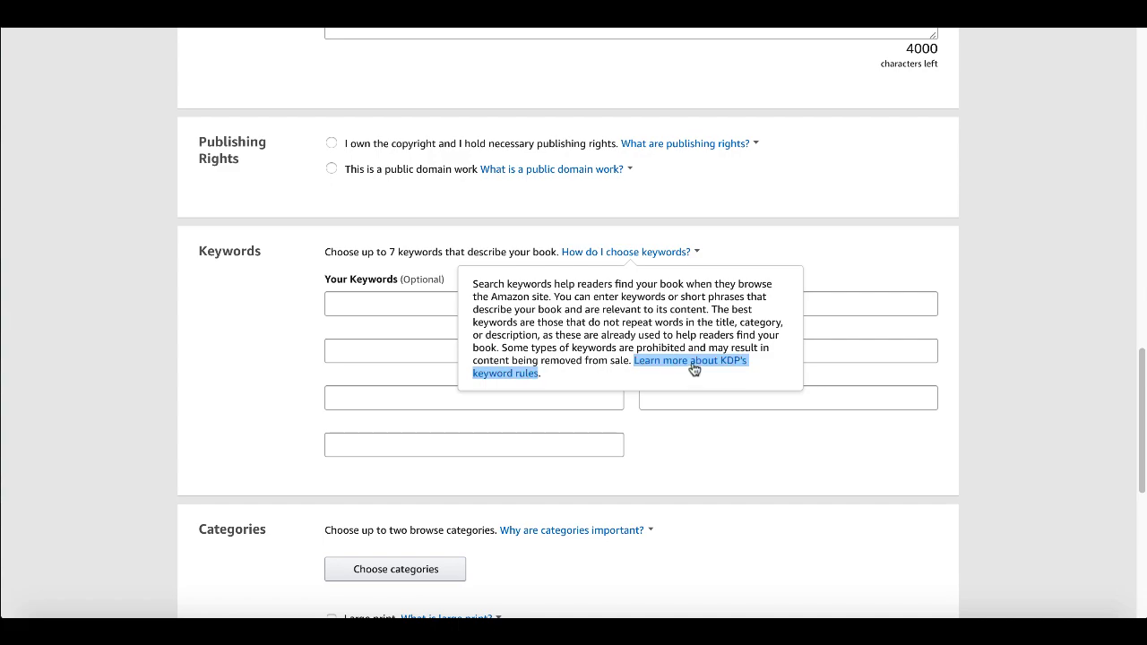
pyautogui.click(568, 185)
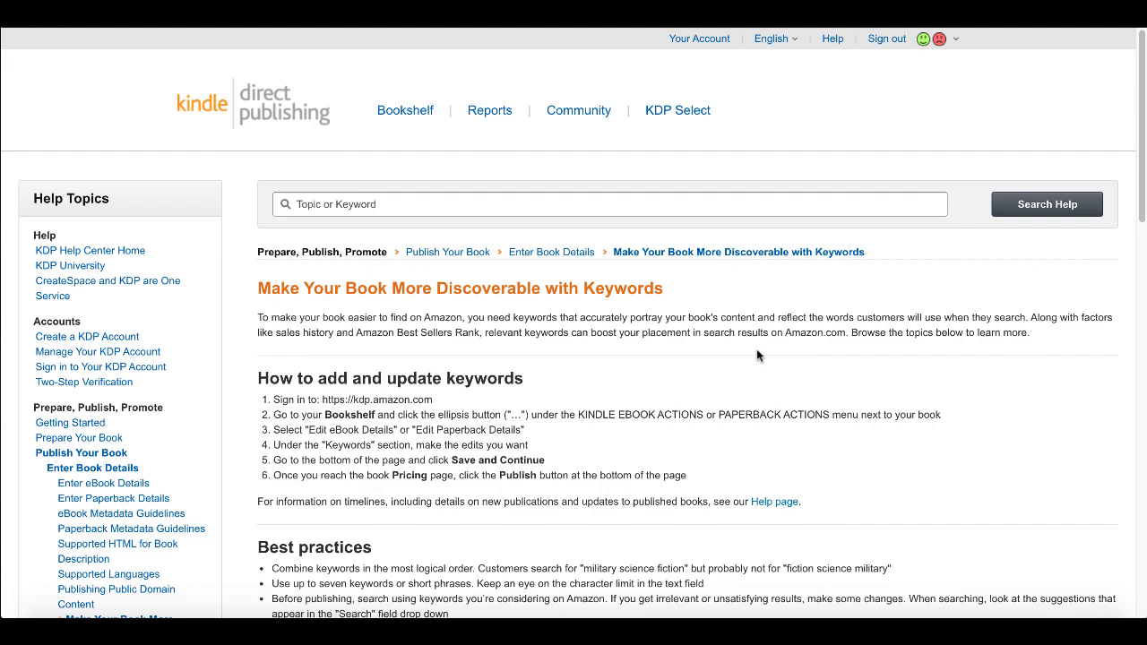
# Review the best practices, useful keyword types and keywords to avoid on the KDP keyword help page
pyautogui.scroll(-3, 757, 351)
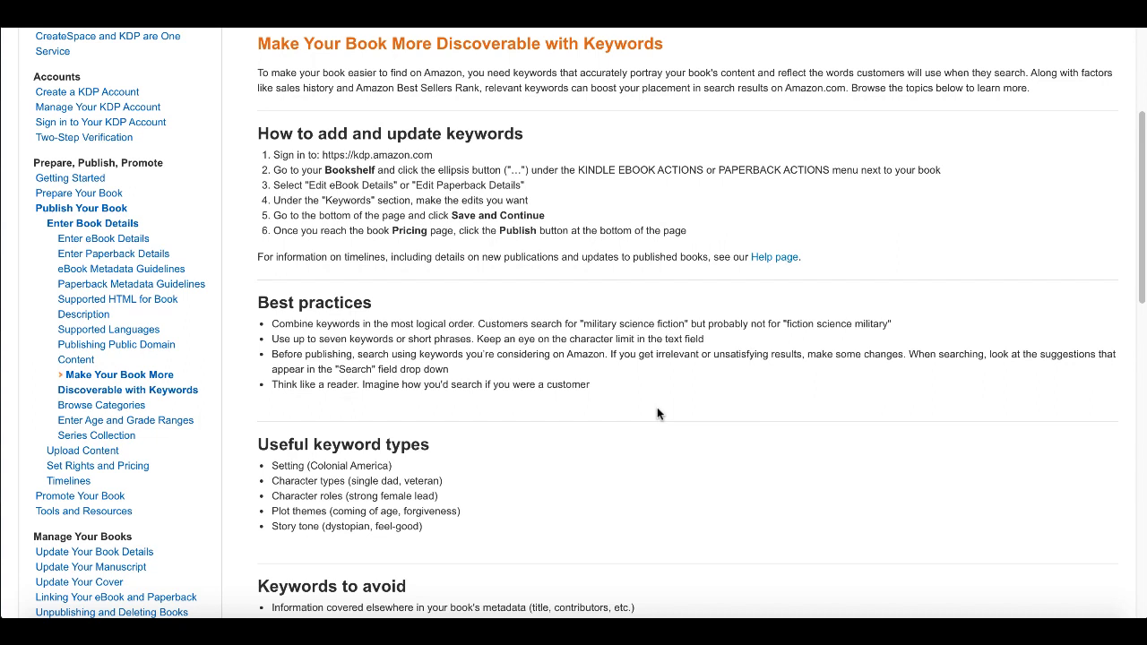
pyautogui.scroll(-4, 657, 411)
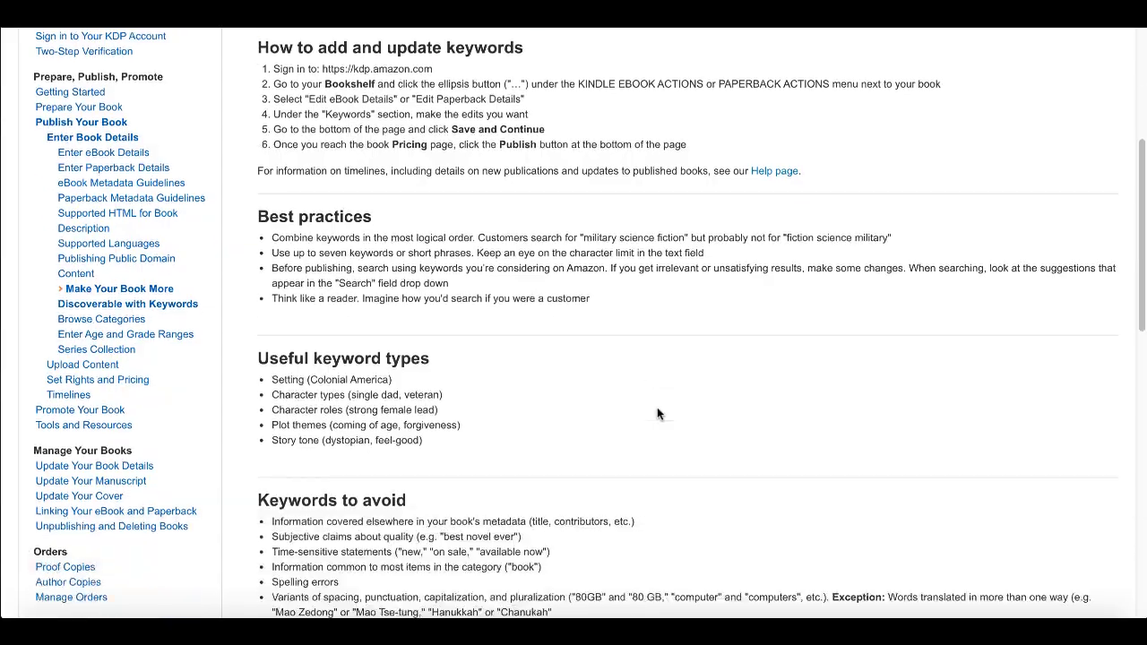
pyautogui.scroll(4, 658, 411)
pyautogui.scroll(3, 658, 413)
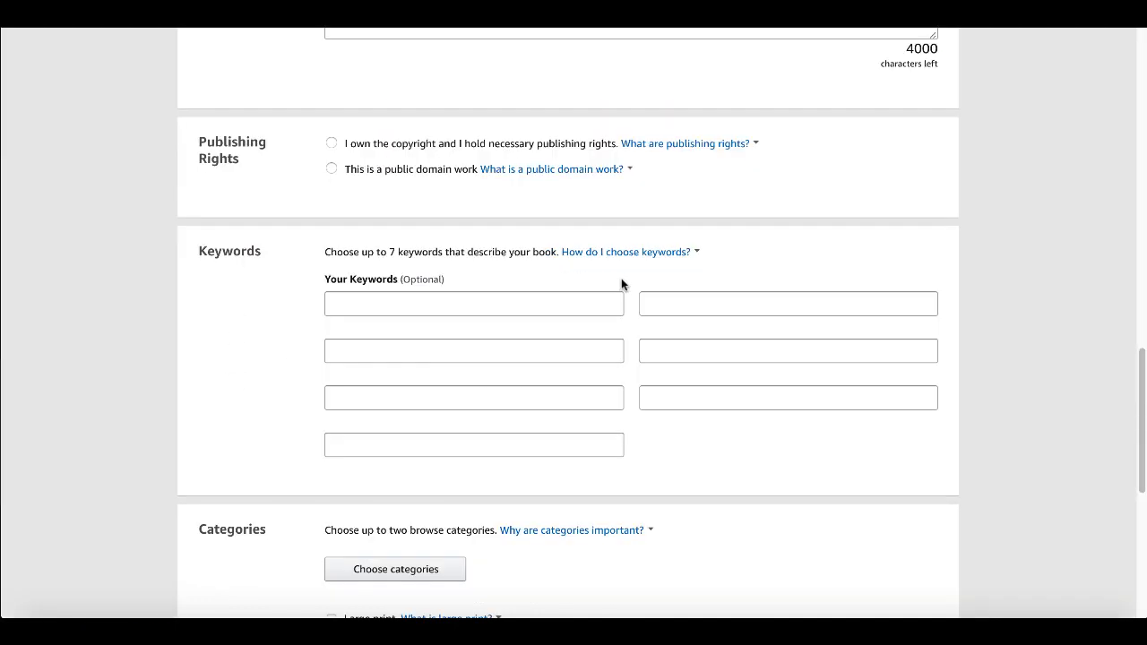
# Reopen the keyword guidance and highlight the help page tip about changing keywords and descriptions as often as you like
pyautogui.click(697, 255)
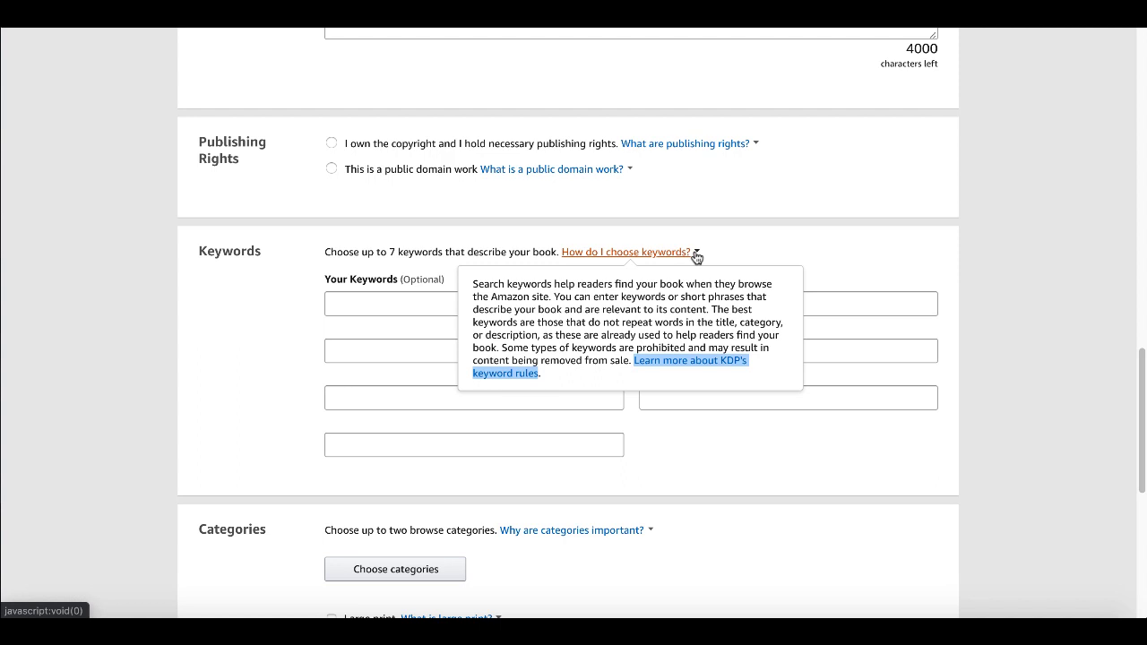
pyautogui.click(473, 170)
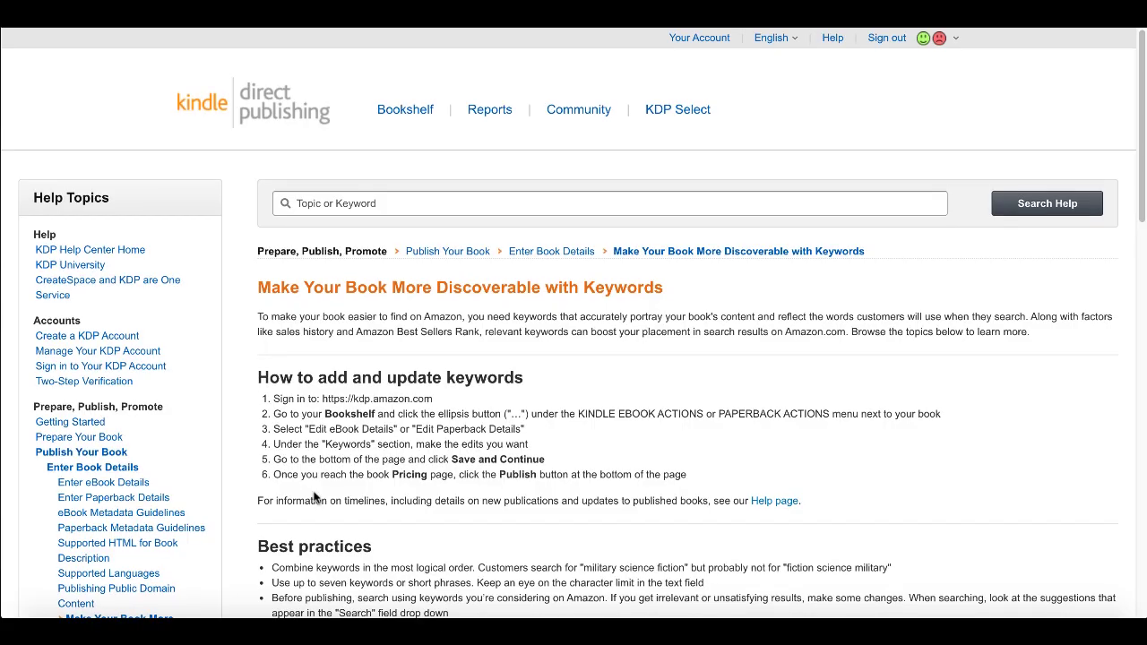
pyautogui.scroll(-5, 314, 492)
pyautogui.scroll(-5, 314, 491)
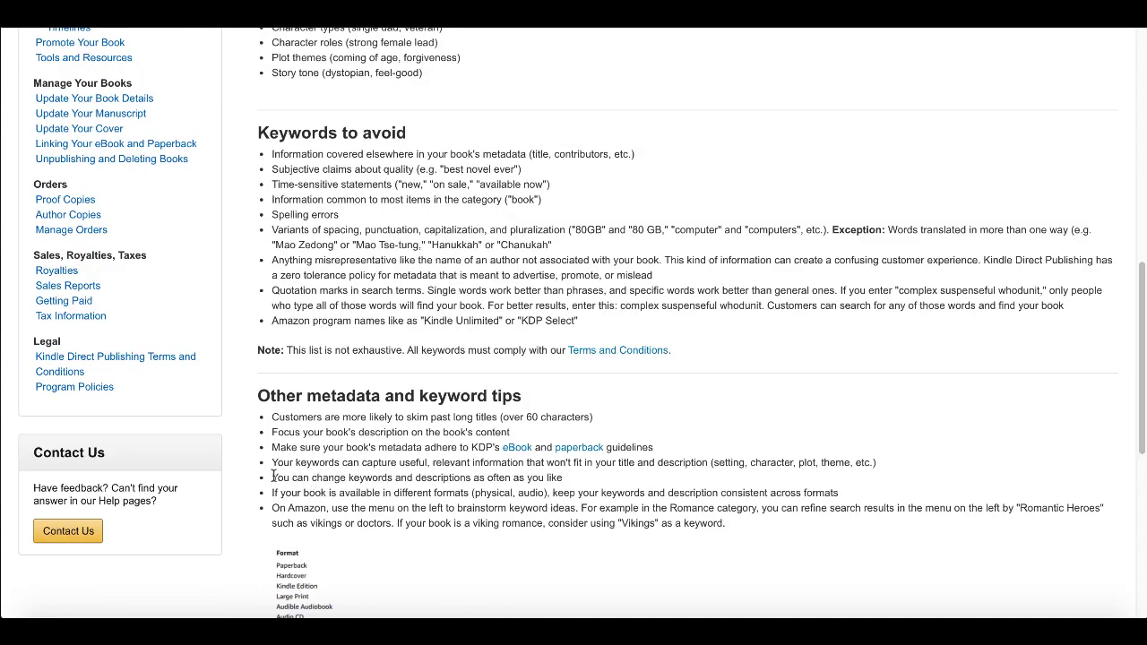
pyautogui.moveTo(272, 477); pyautogui.dragTo(563, 482)
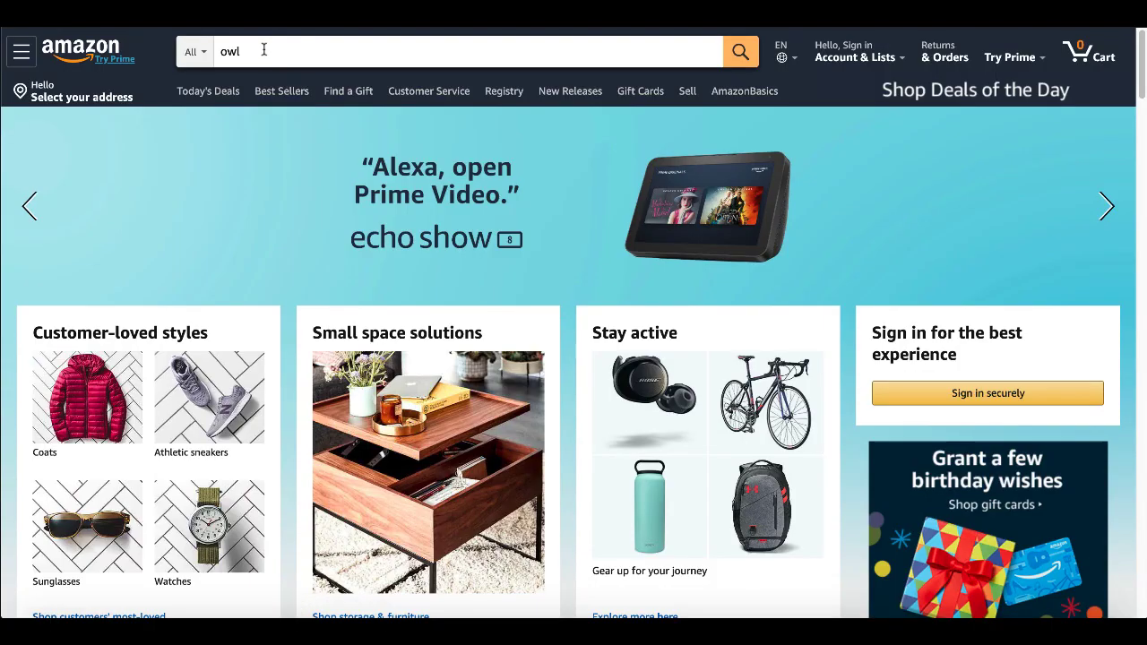
# Switch to Amazon and bring up the search suggestions for "owl"
pyautogui.click(264, 49)
pyautogui.press('BackSpace')
pyautogui.press('BackSpace')
pyautogui.press('BackSpace')
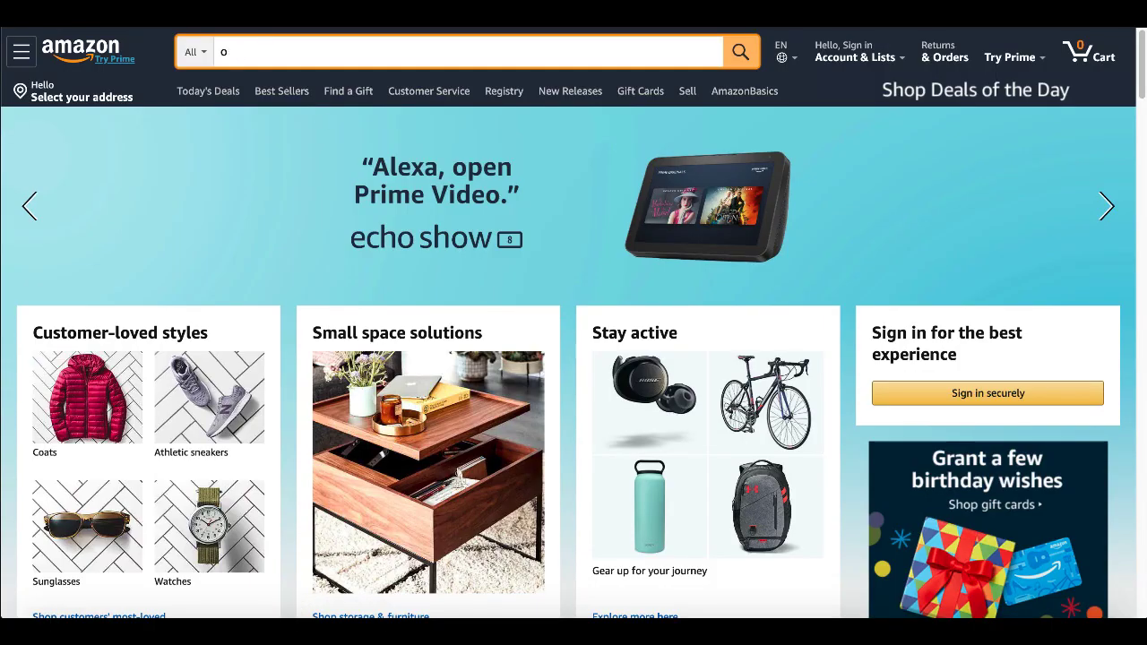
pyautogui.write('owl')
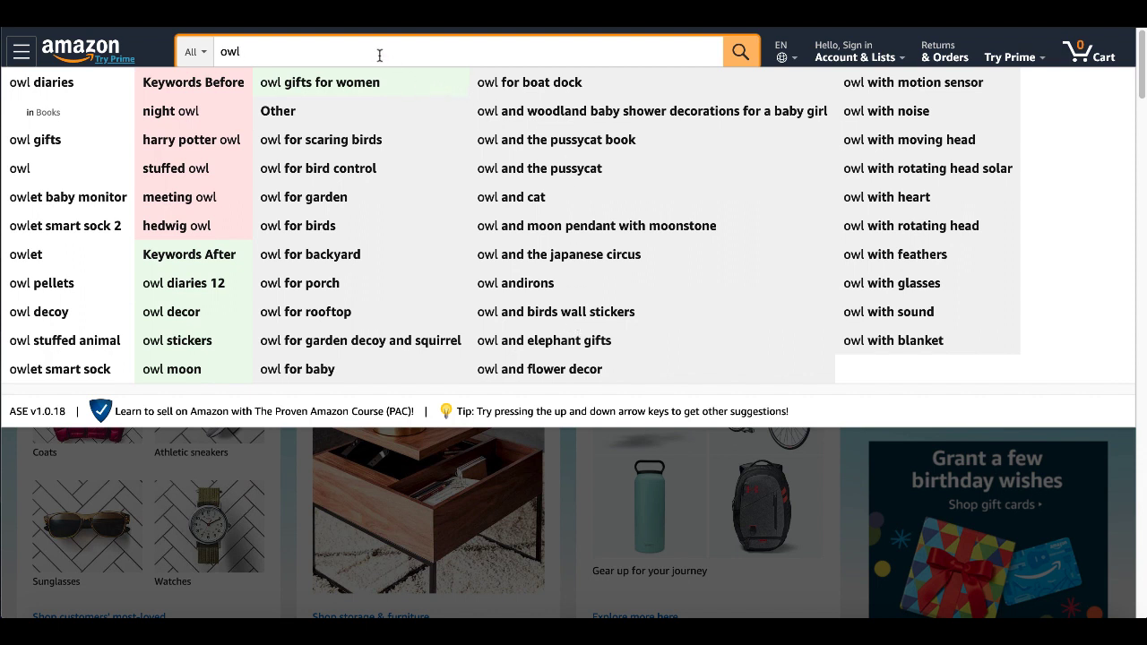
# Search for "owl gifts" and examine the listed products and their sales ranks
pyautogui.write('gifts')
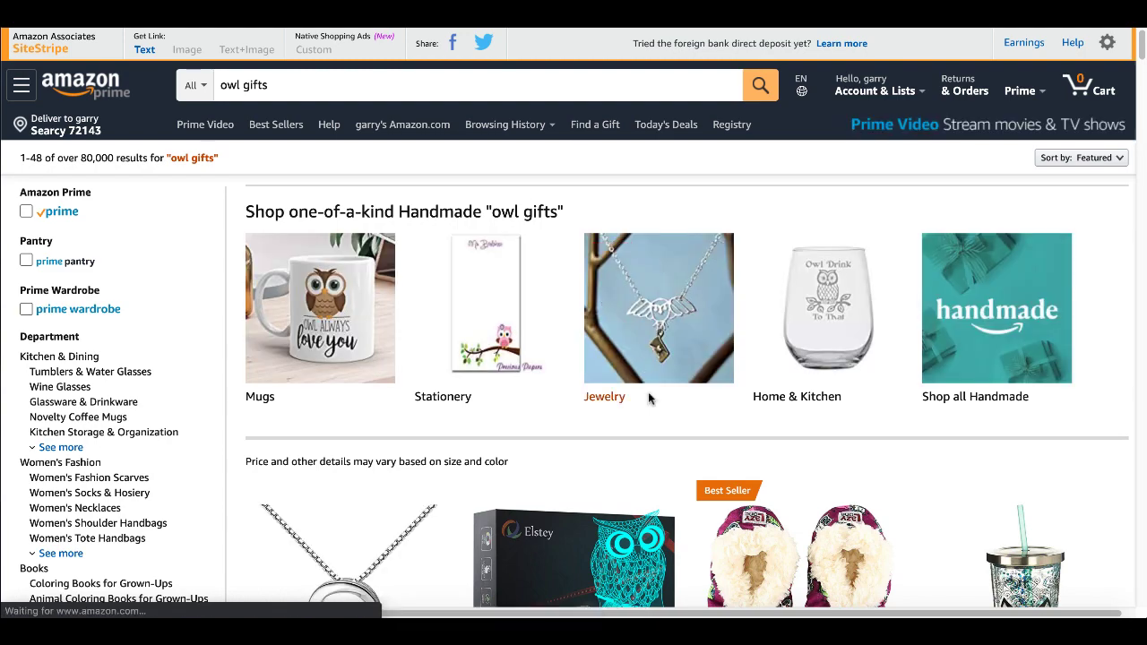
pyautogui.scroll(-1, 649, 394)
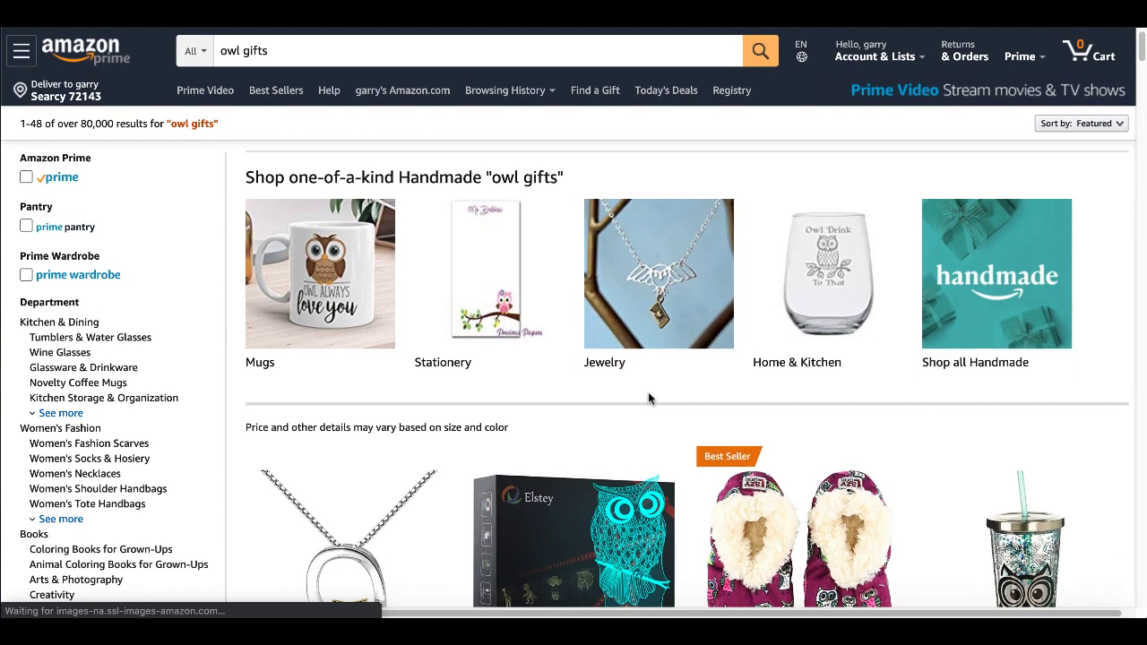
pyautogui.scroll(-7, 648, 399)
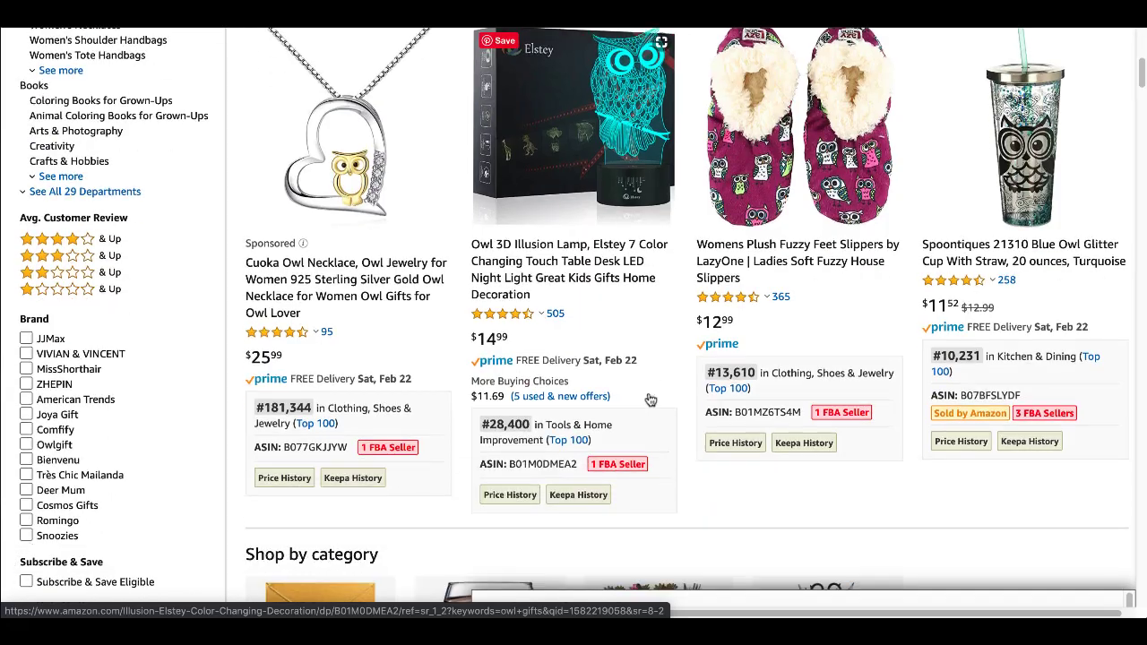
pyautogui.scroll(-7, 648, 399)
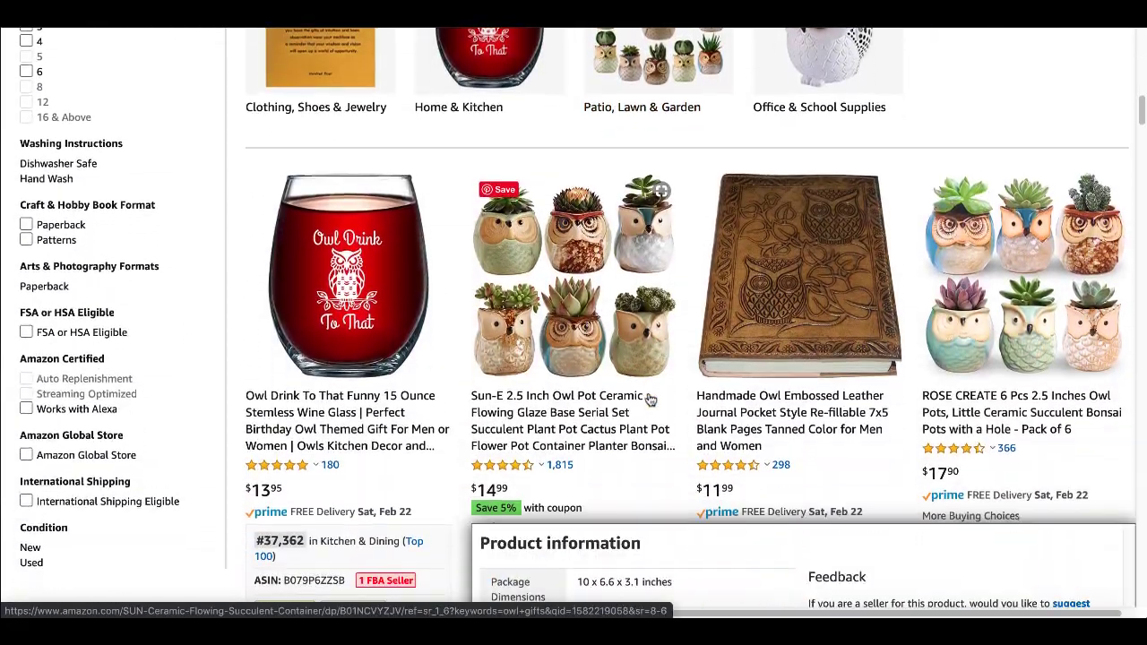
pyautogui.scroll(-6, 650, 399)
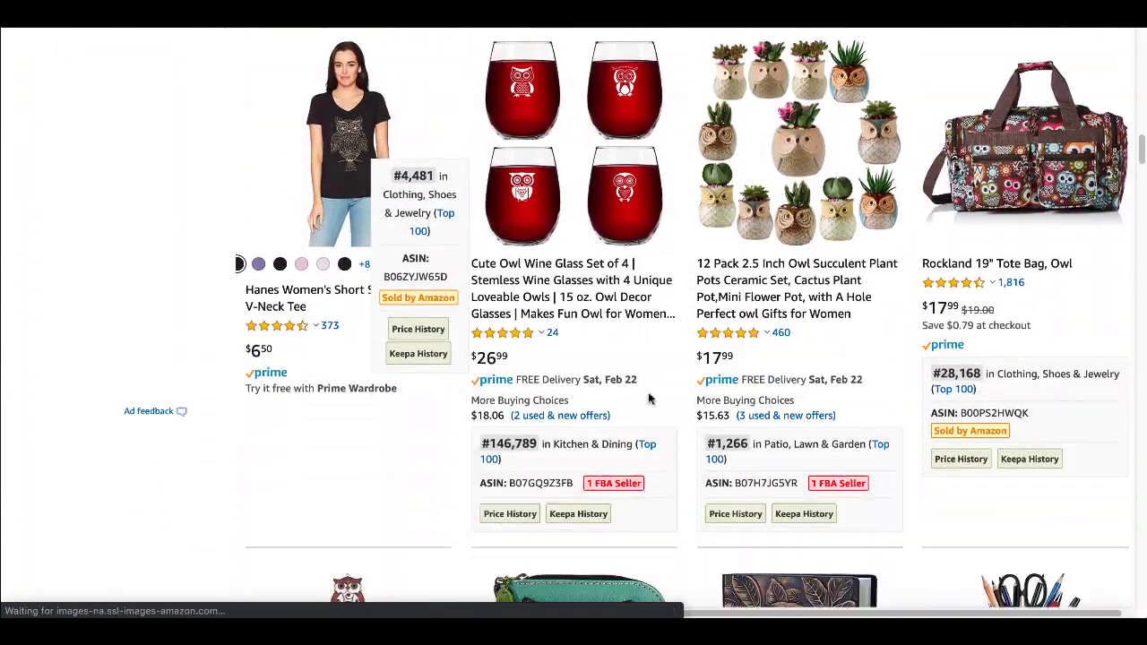
pyautogui.scroll(-4, 651, 399)
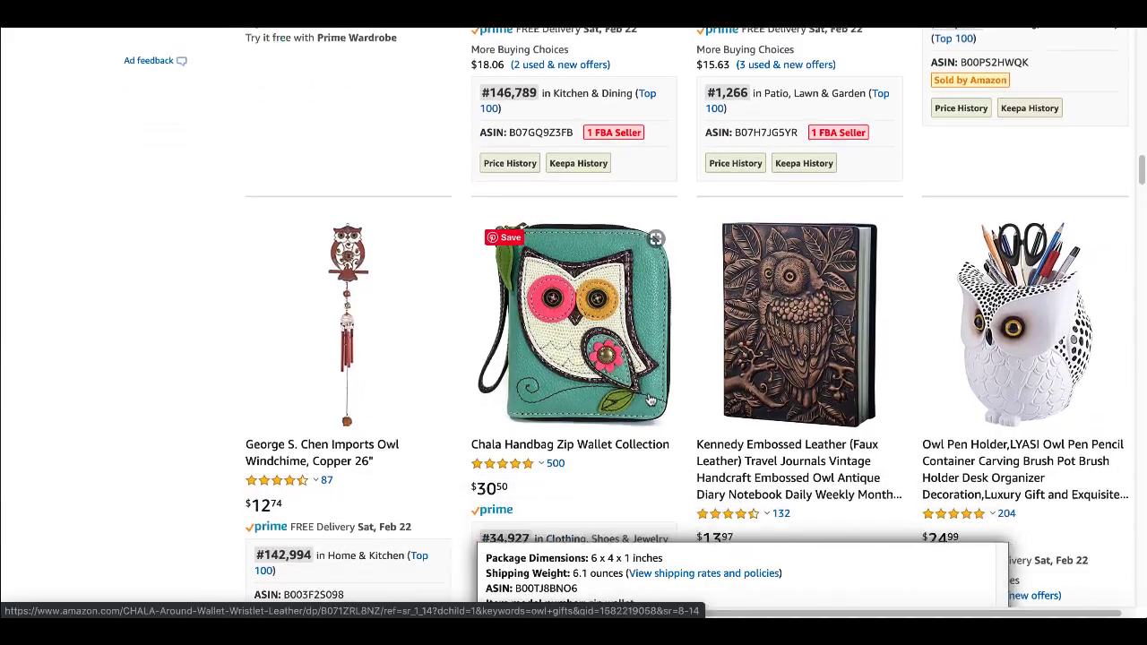
pyautogui.scroll(5, 651, 399)
pyautogui.press('F5')
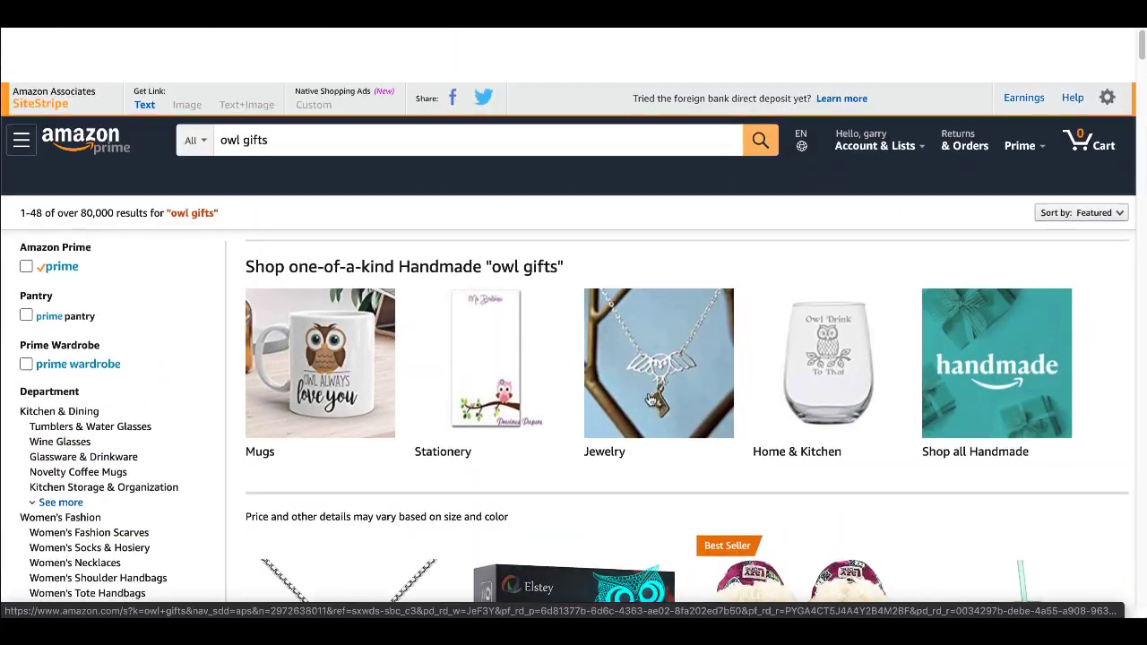
# Replace the search term and search Amazon for "owl notebooks"
pyautogui.click(289, 82)
pyautogui.press('BackSpace')
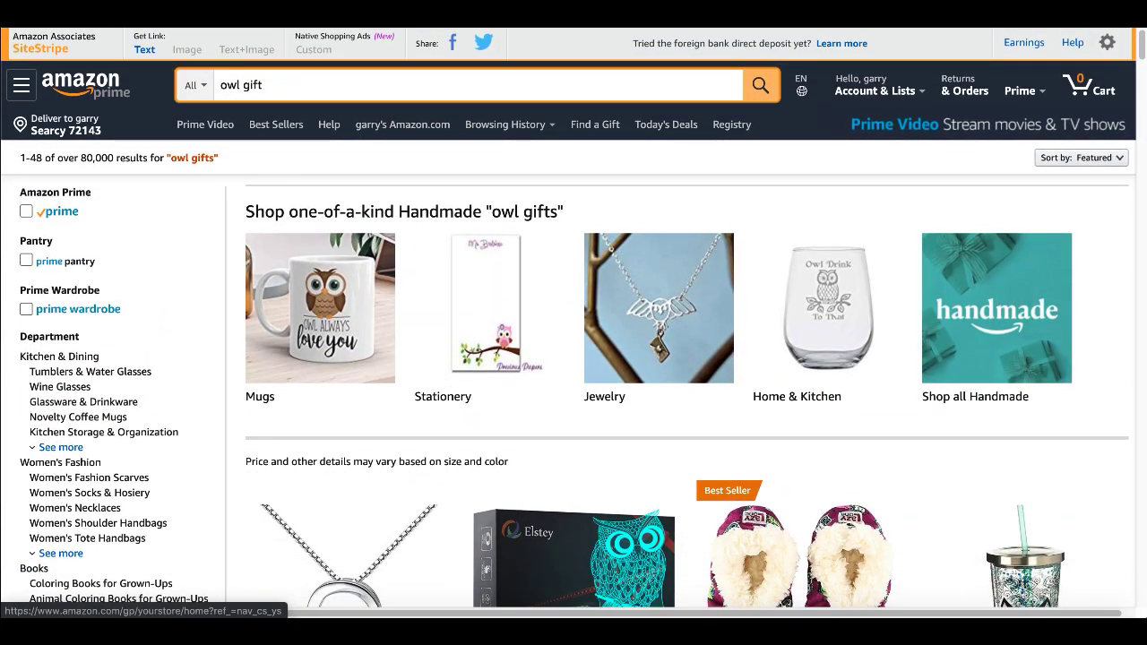
pyautogui.write('nopt')
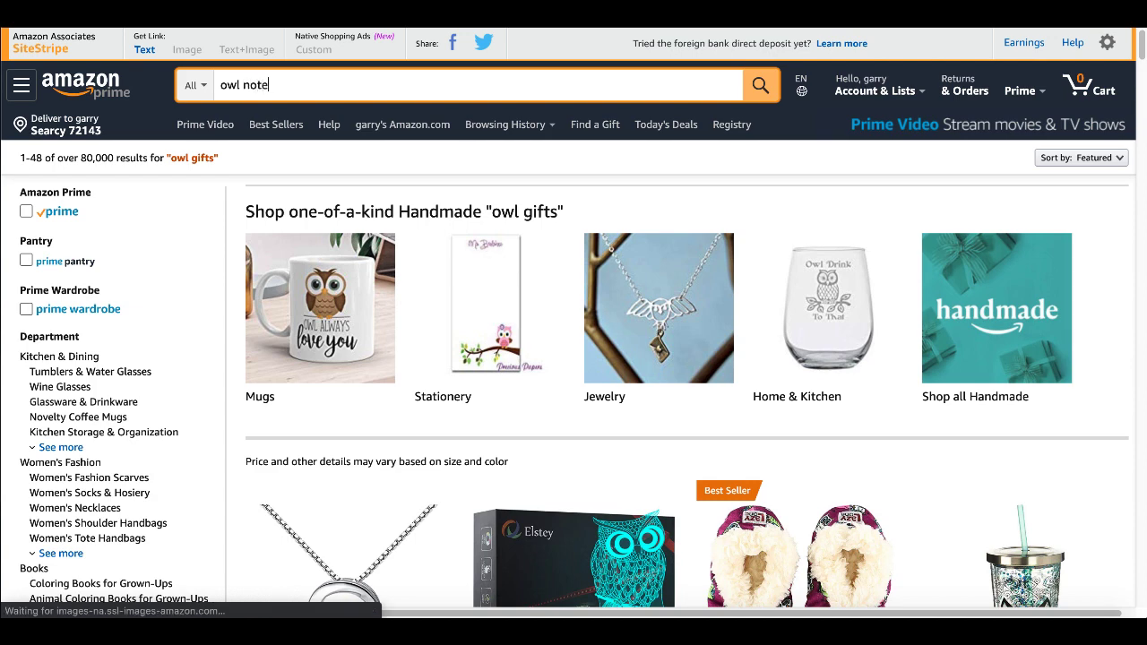
pyautogui.write('pooks')
pyautogui.press('Return')
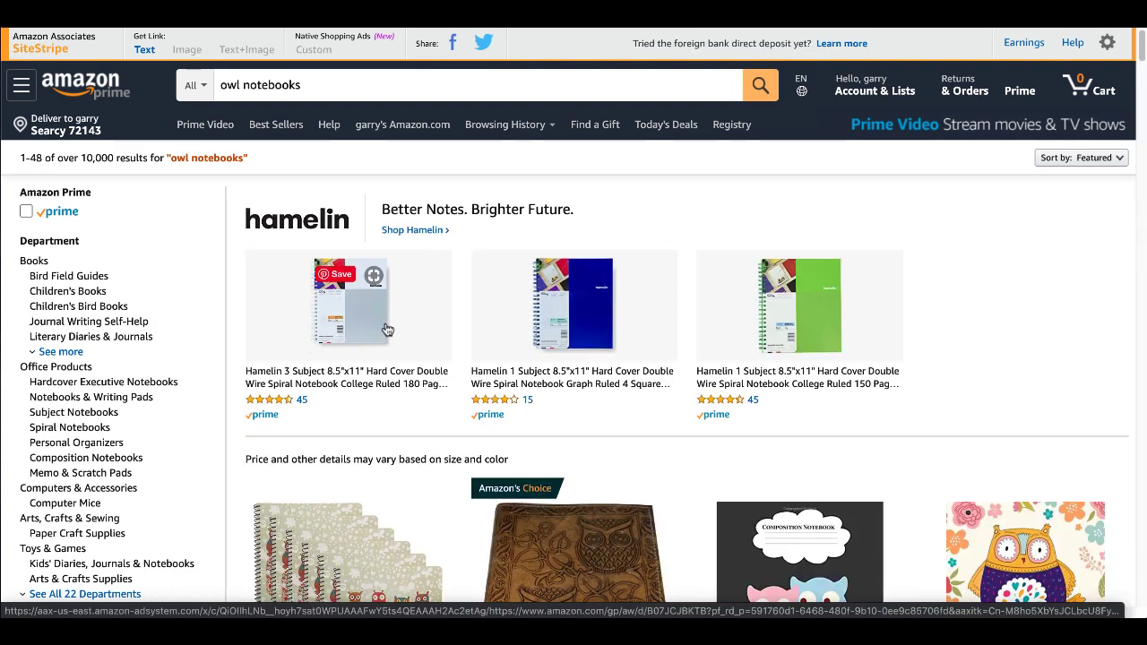
# Examine the first owl notebook results and check the price history of the Comix spiral notebook
pyautogui.scroll(-3, 386, 328)
pyautogui.scroll(-2, 388, 331)
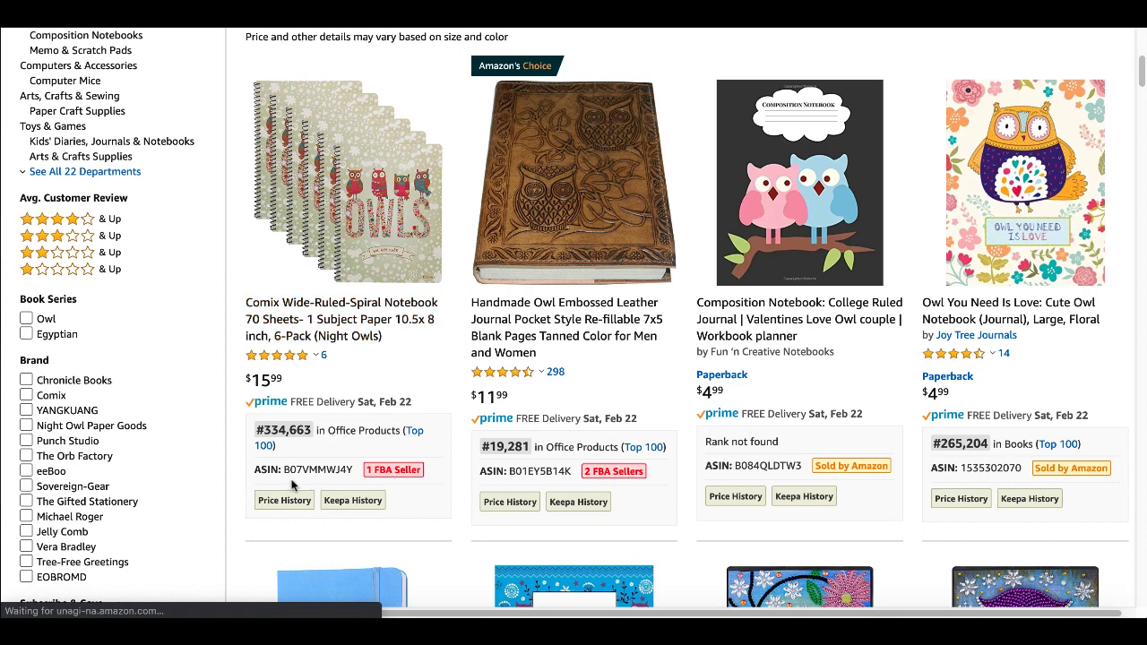
pyautogui.moveTo(294, 500)
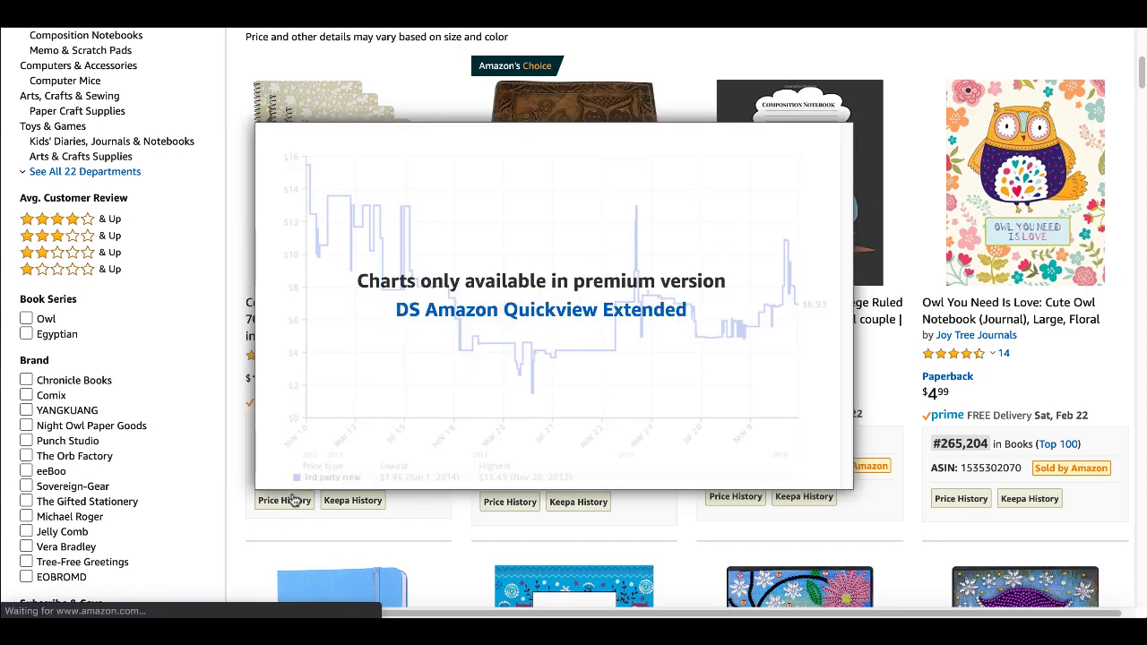
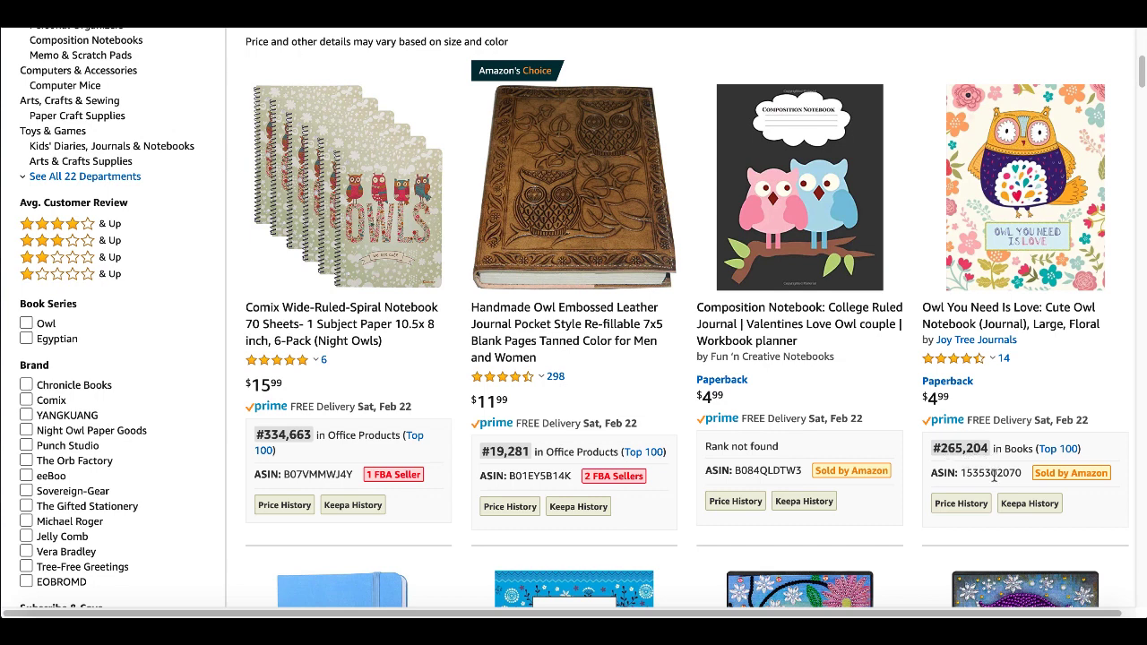
# Copy the ASIN of the "Owl You Need Is Love" notebook and paste it into the Book Scout lookup in Book Bolt
pyautogui.doubleClick(989, 473)
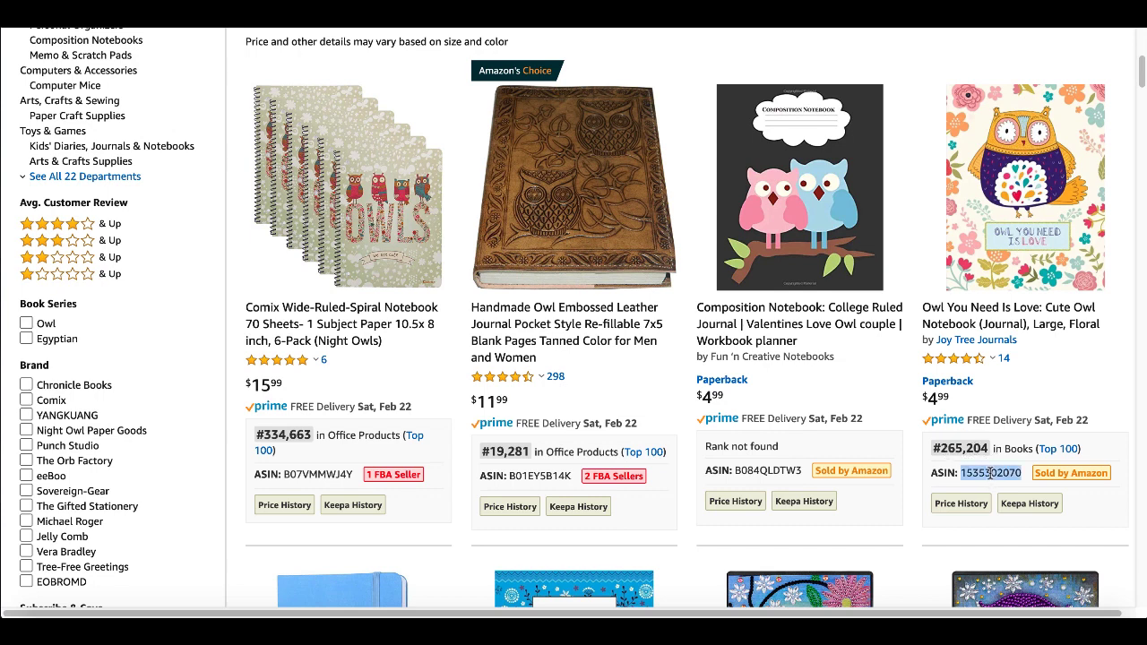
pyautogui.rightClick(989, 473)
pyautogui.click(882, 419)
pyautogui.hotkey('ctrl', 'Tab')
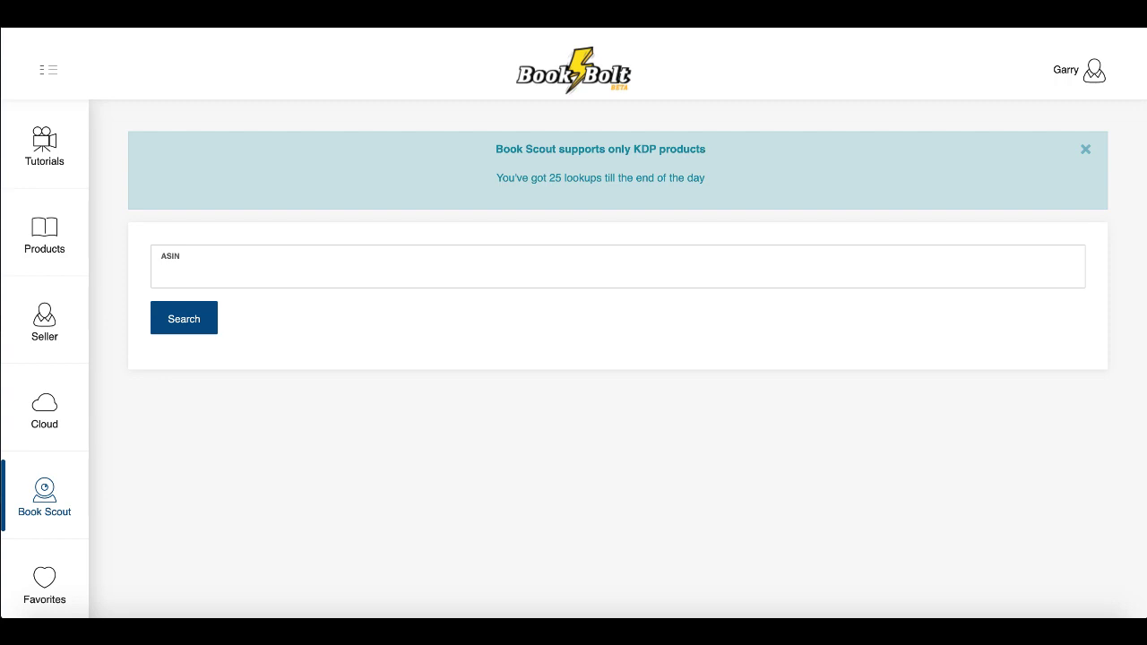
pyautogui.click(183, 271)
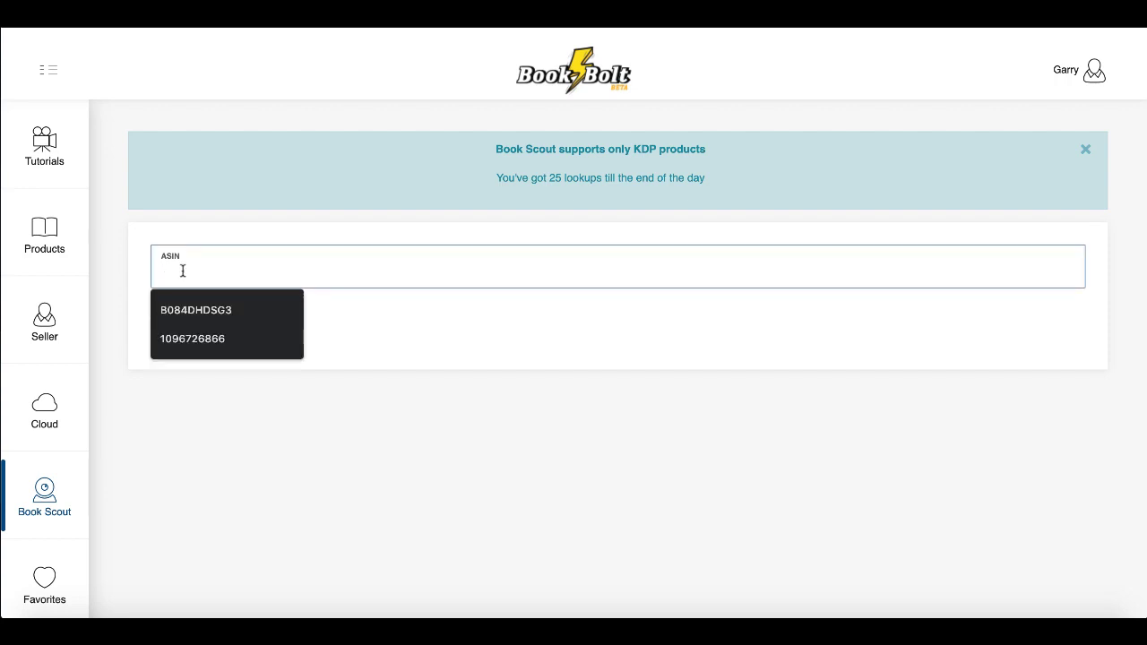
pyautogui.hotkey('ctrl', 'v')
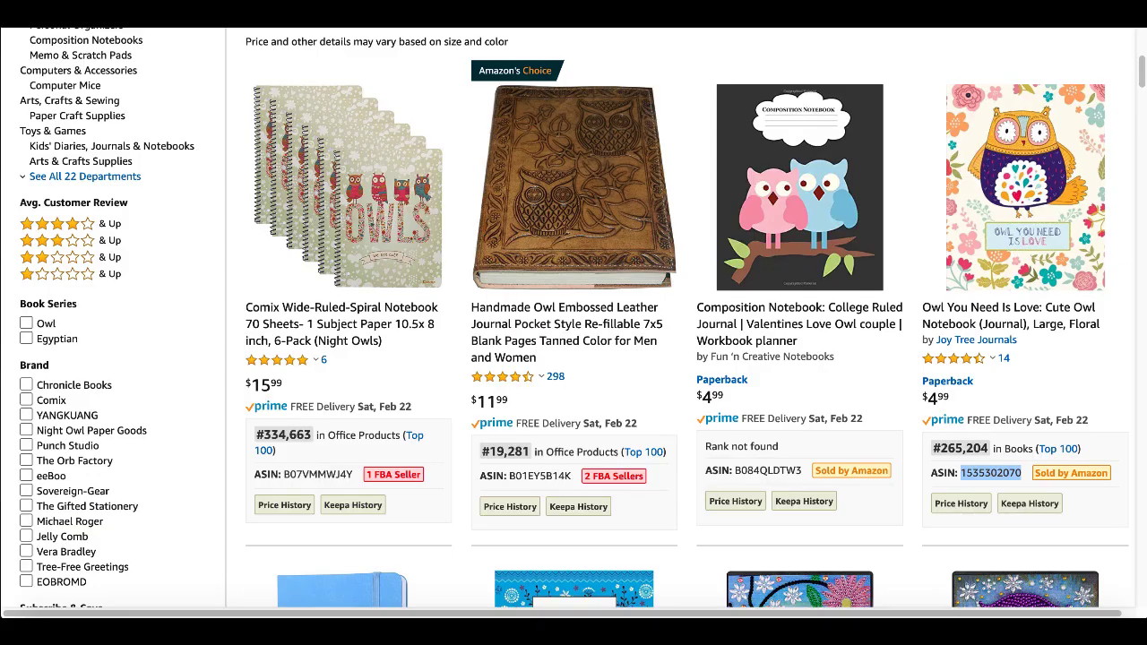
# Return to Amazon, open the "Owl You Need Is Love" notebook's page and highlight its ISBN-10 in the product details
pyautogui.moveTo(970, 502)
pyautogui.moveTo(1021, 288)
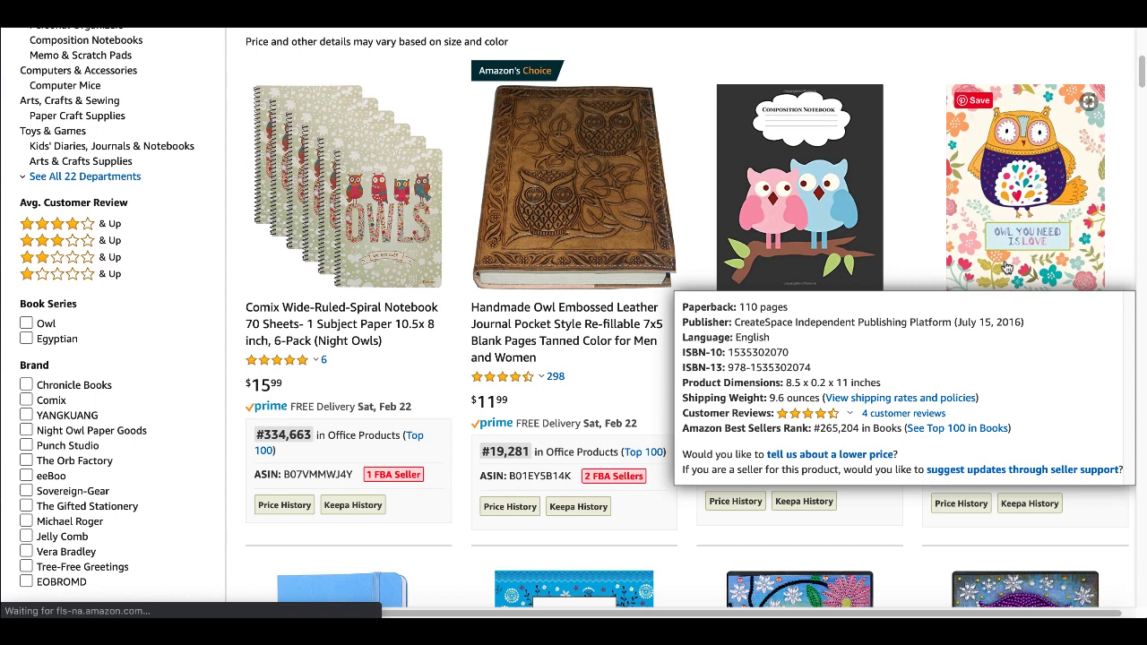
pyautogui.click(1006, 268)
pyautogui.scroll(-5, 460, 363)
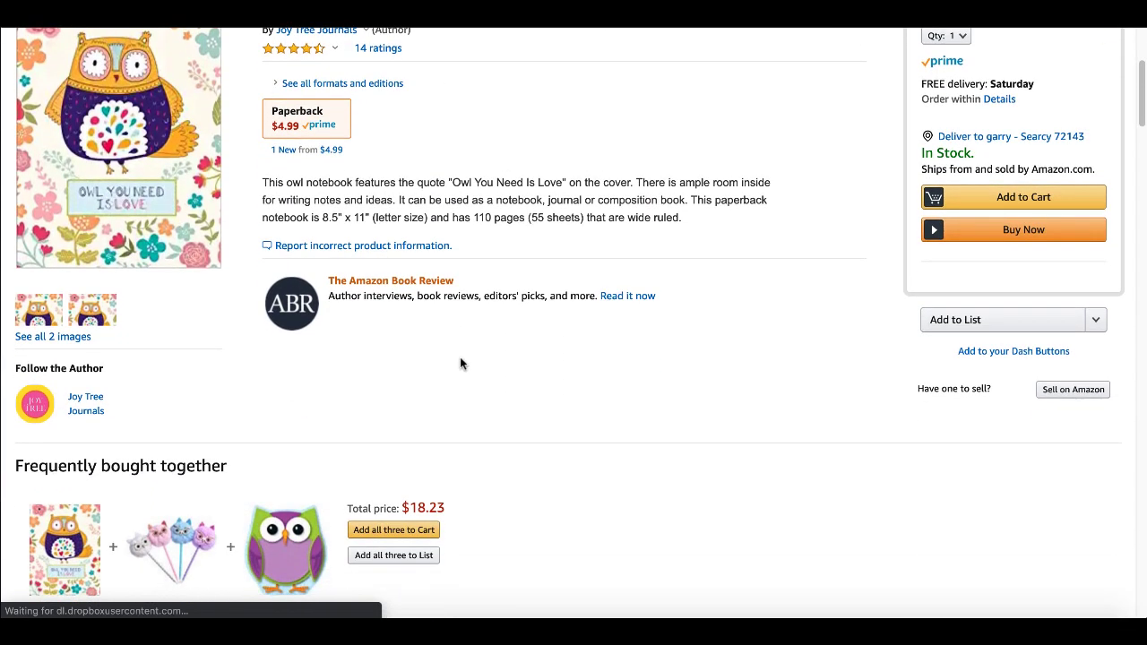
pyautogui.scroll(-9, 460, 363)
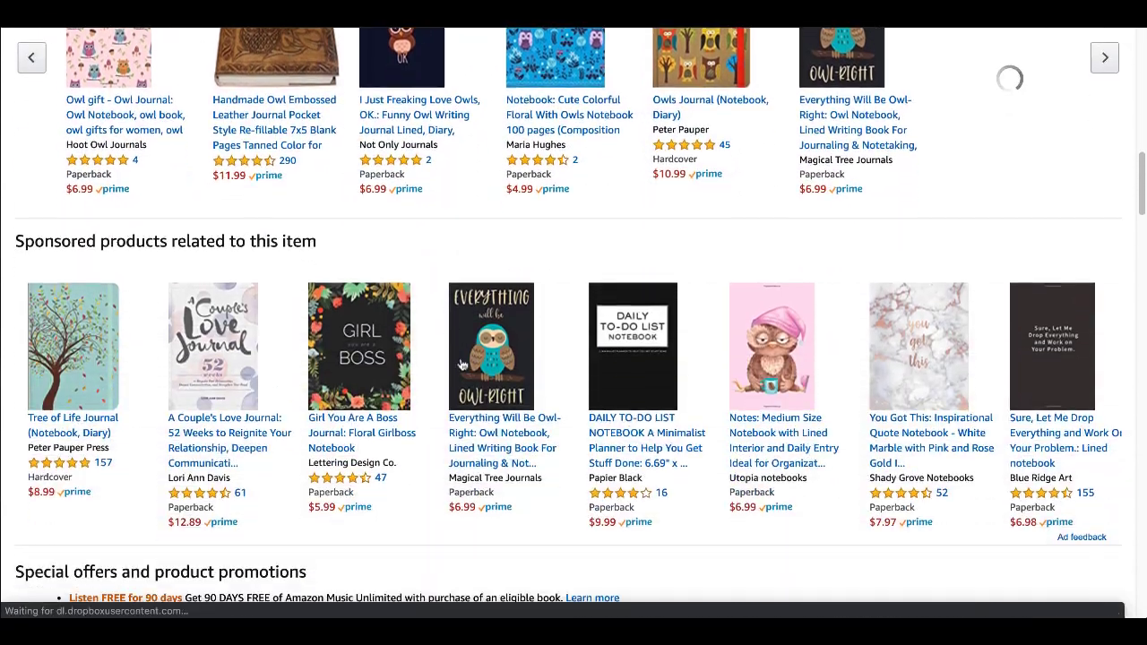
pyautogui.scroll(-1, 459, 363)
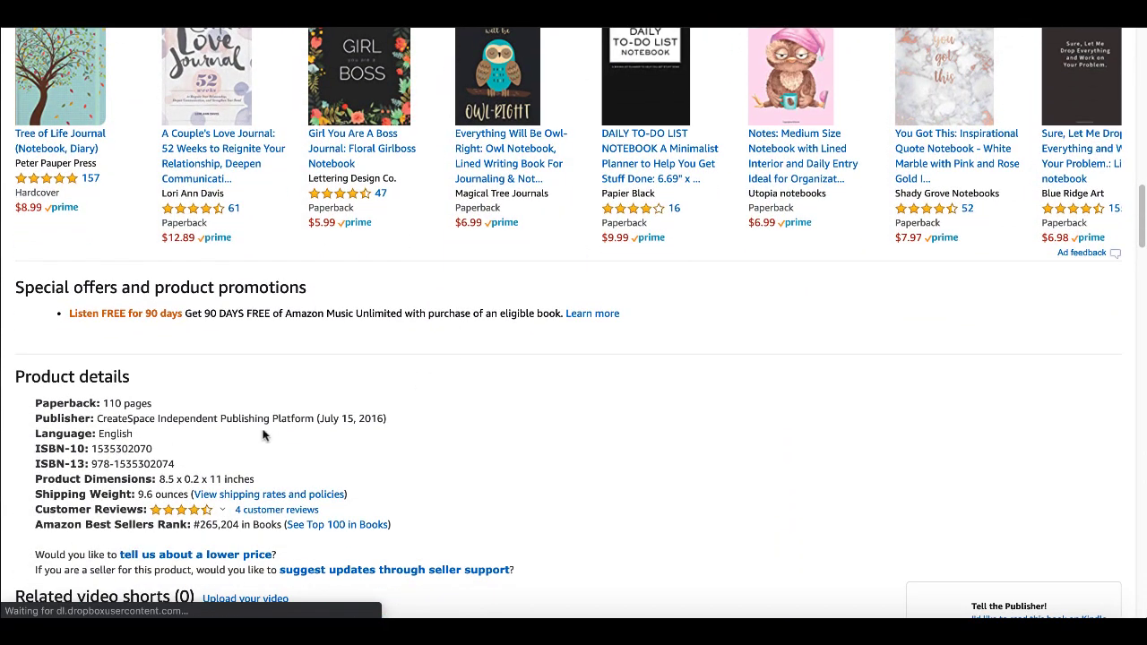
pyautogui.moveTo(172, 453); pyautogui.dragTo(93, 453)
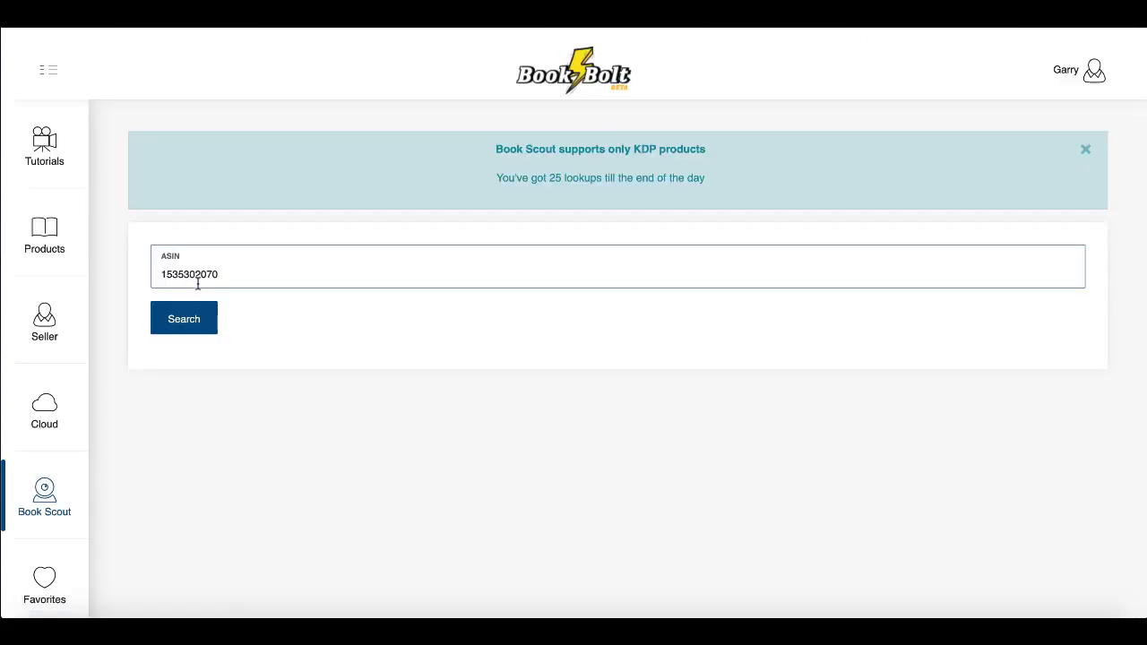
pyautogui.click(196, 321)
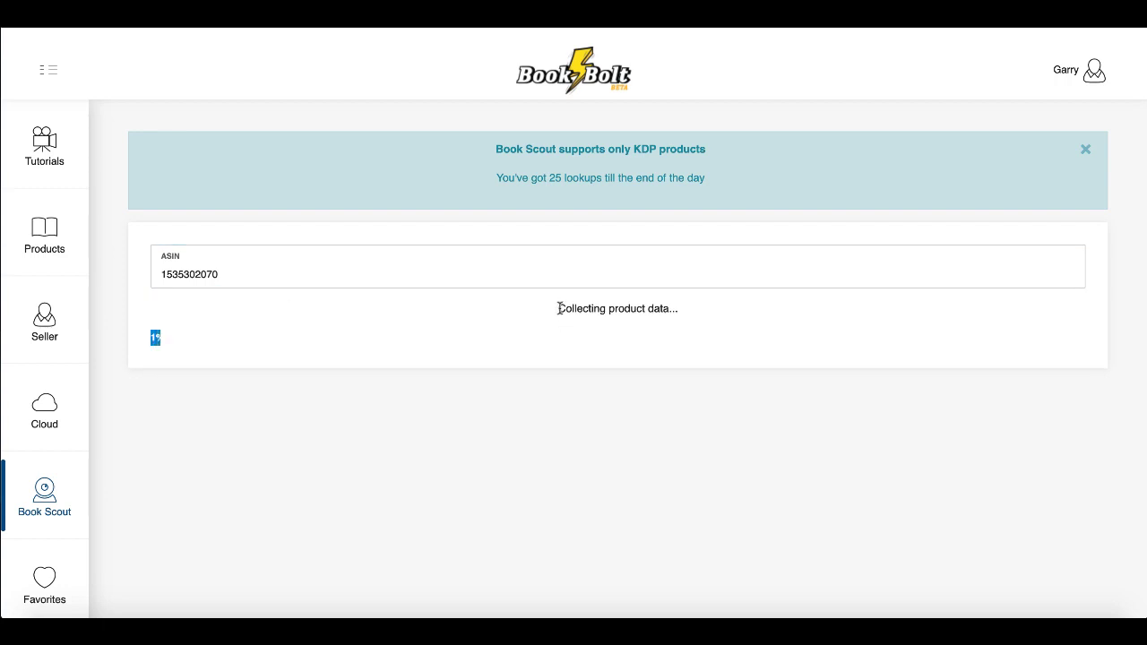
pyautogui.moveTo(557, 309); pyautogui.dragTo(705, 323)
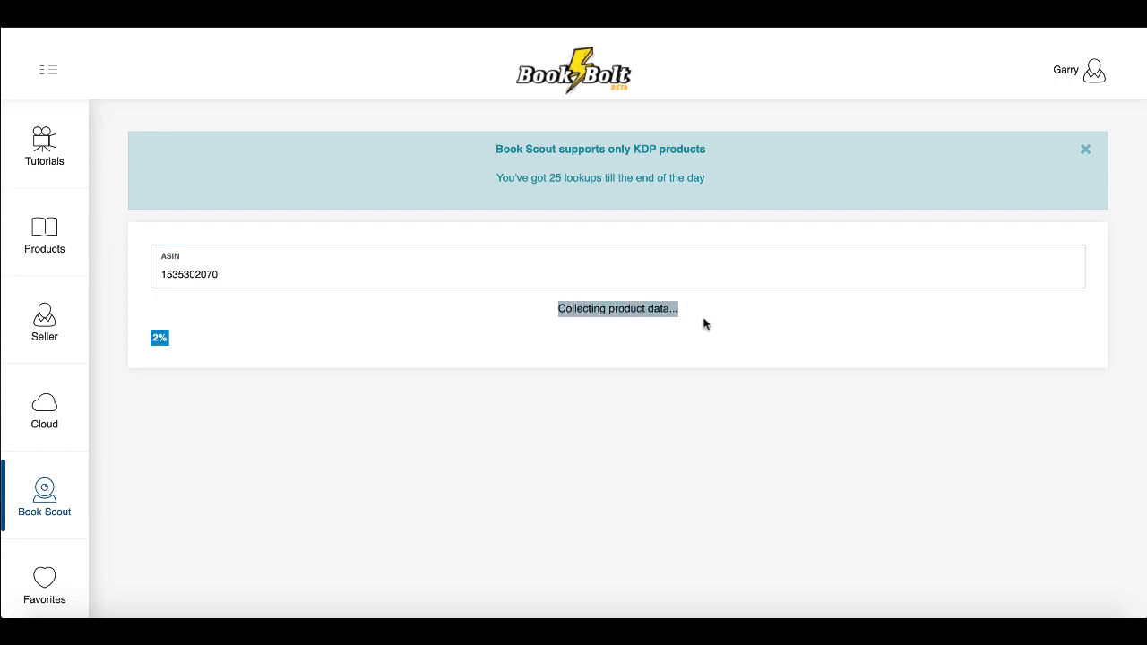
pyautogui.click(704, 322)
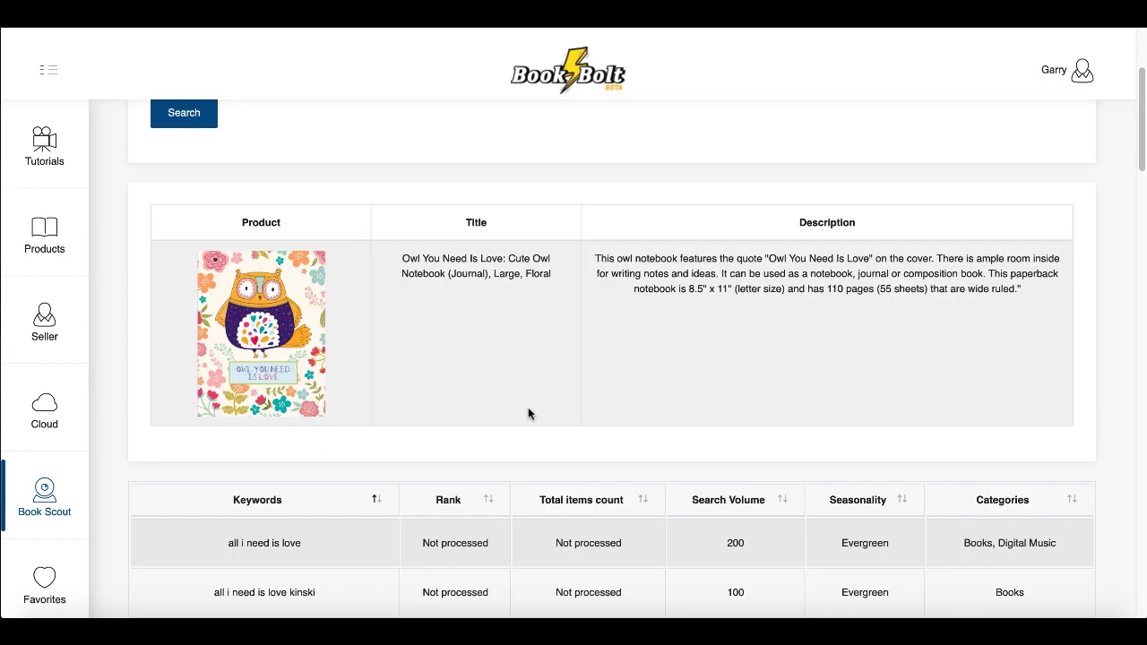
# Review the owl notebook's cover, title and description and the columns of the keyword table beneath them
pyautogui.scroll(-2, 528, 413)
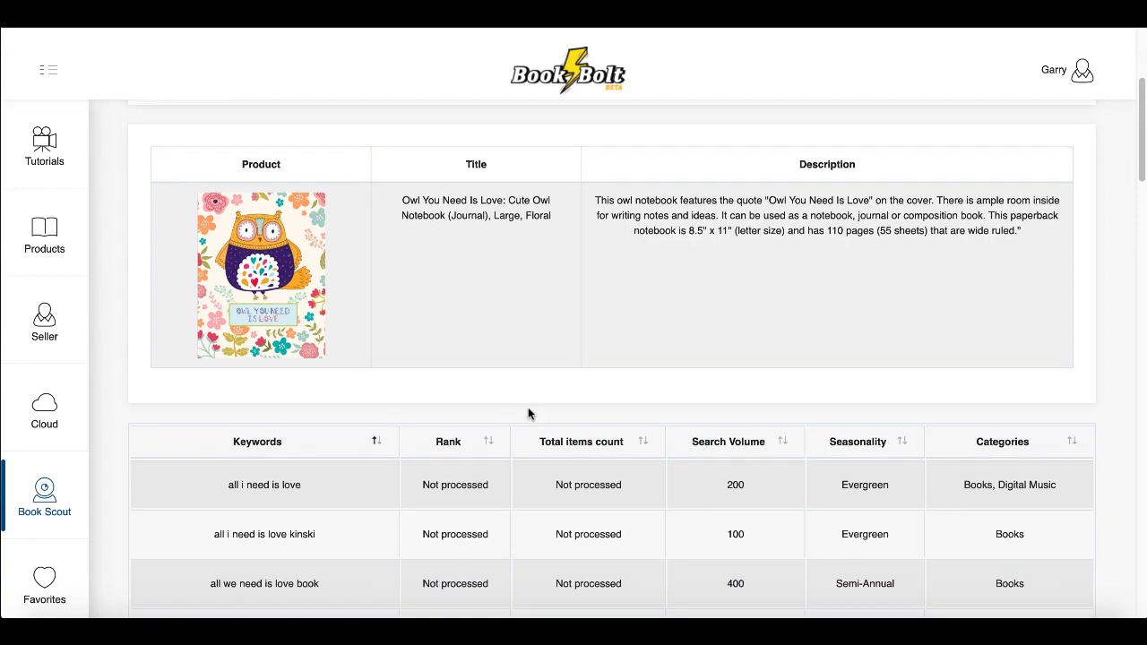
pyautogui.scroll(5, 528, 411)
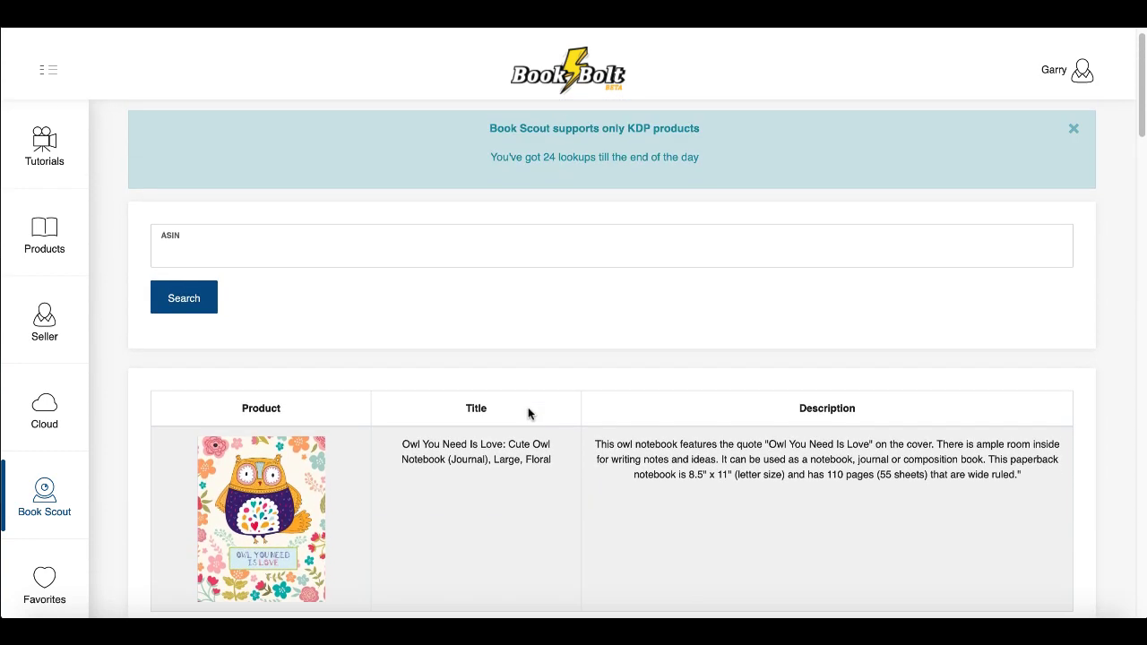
pyautogui.scroll(-3, 528, 411)
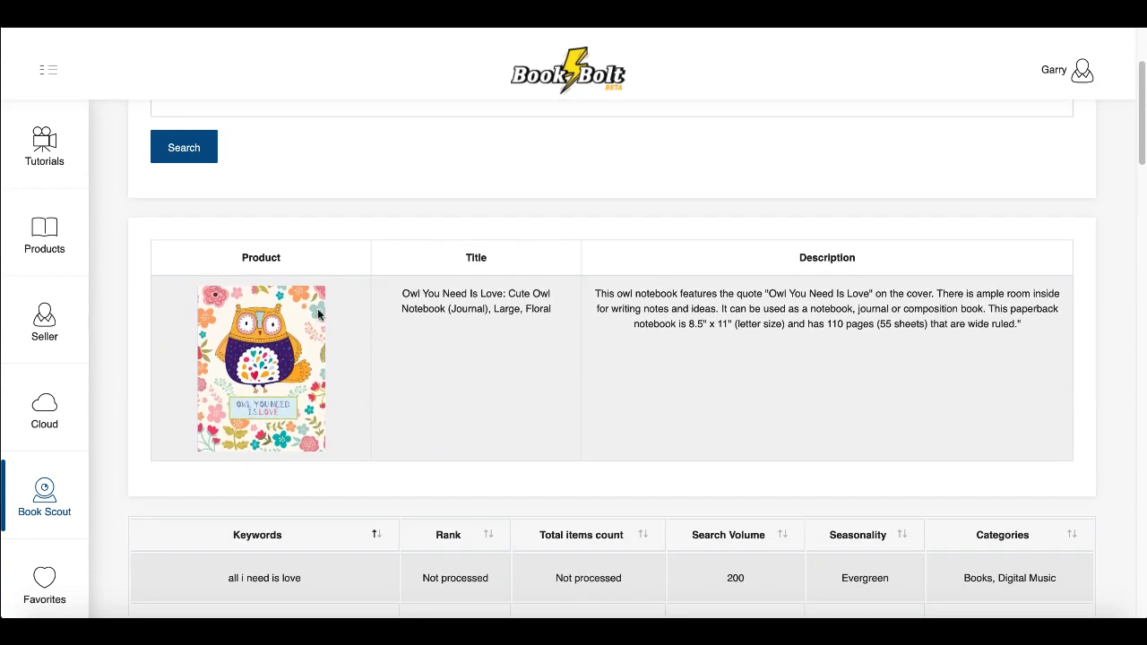
pyautogui.scroll(-4, 412, 426)
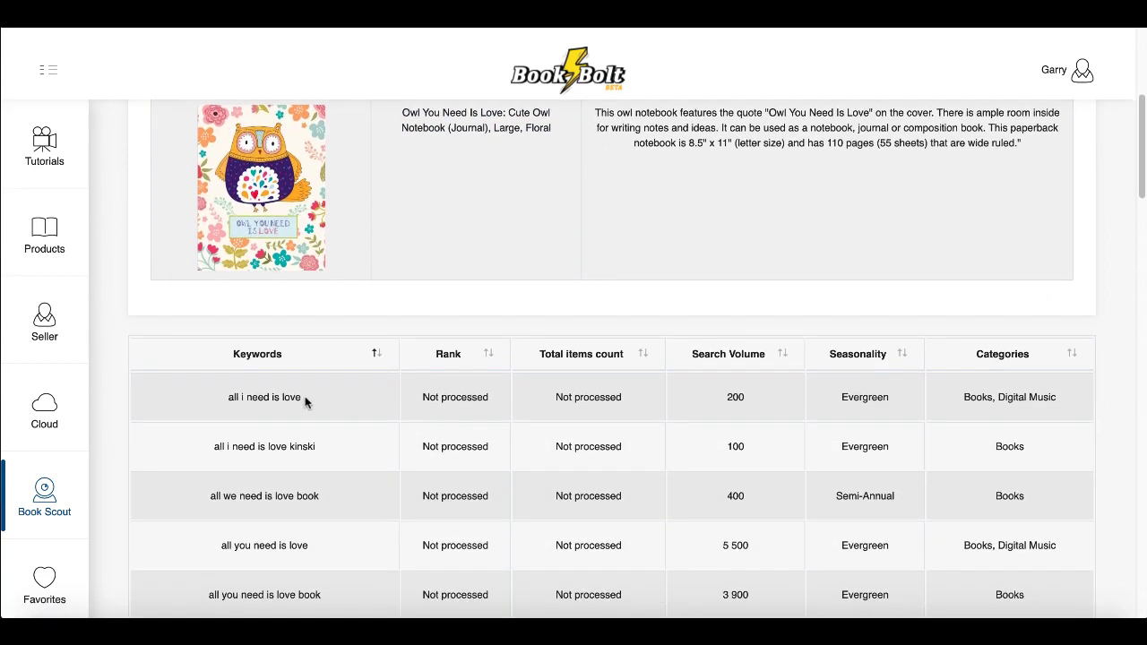
pyautogui.scroll(-1, 305, 402)
pyautogui.scroll(-1, 305, 403)
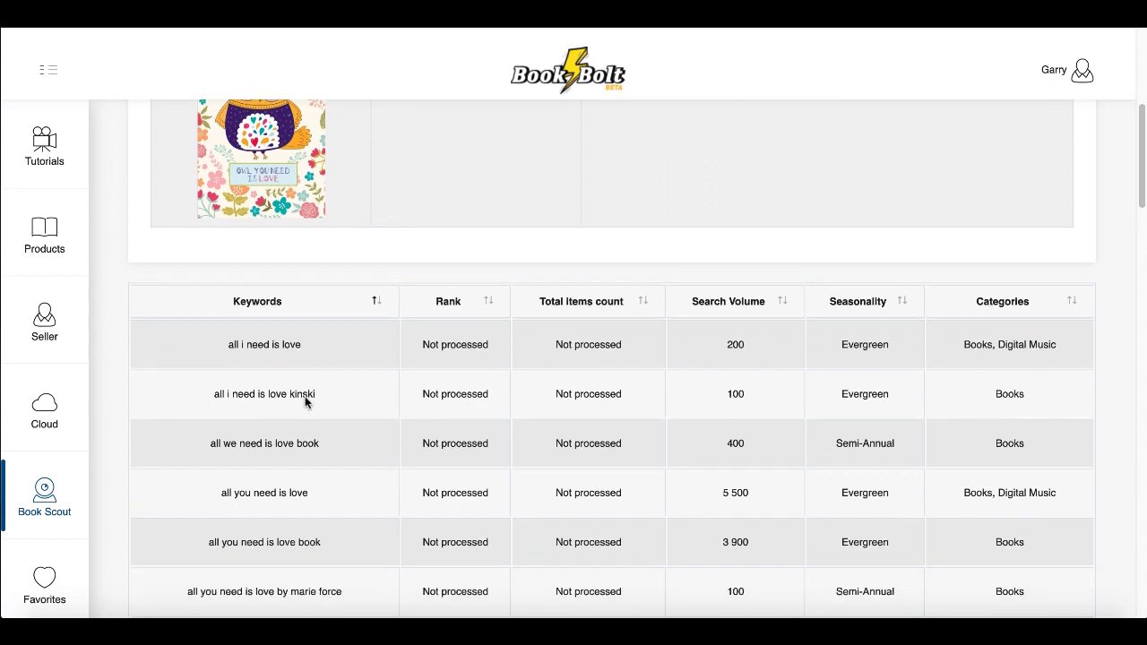
pyautogui.click(295, 333)
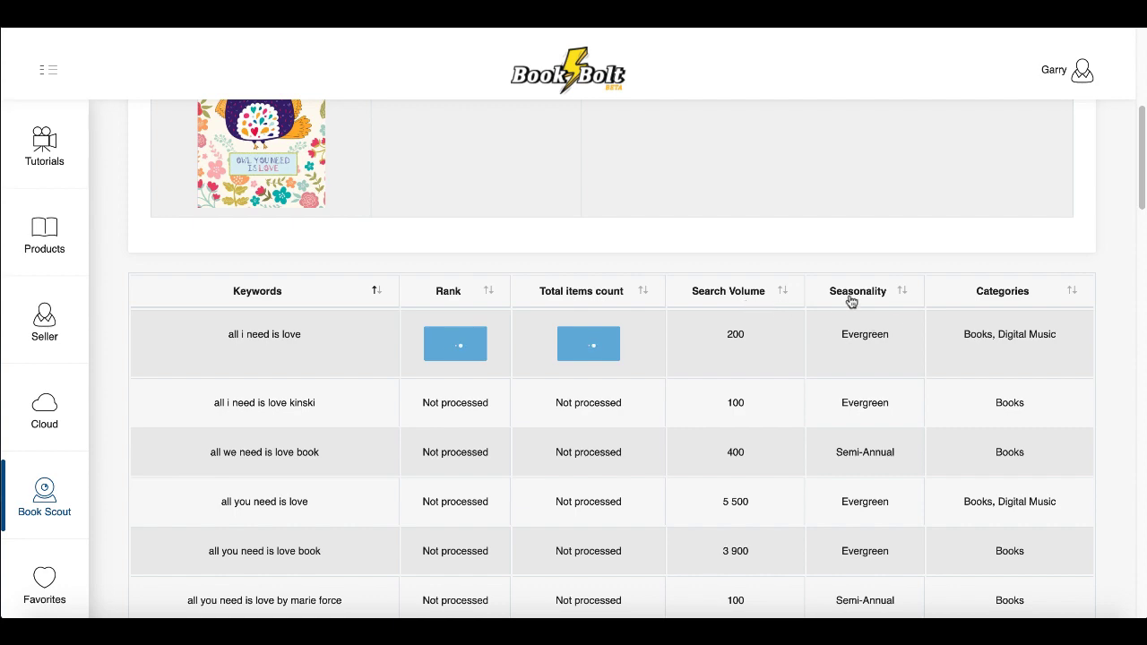
pyautogui.scroll(-3, 329, 458)
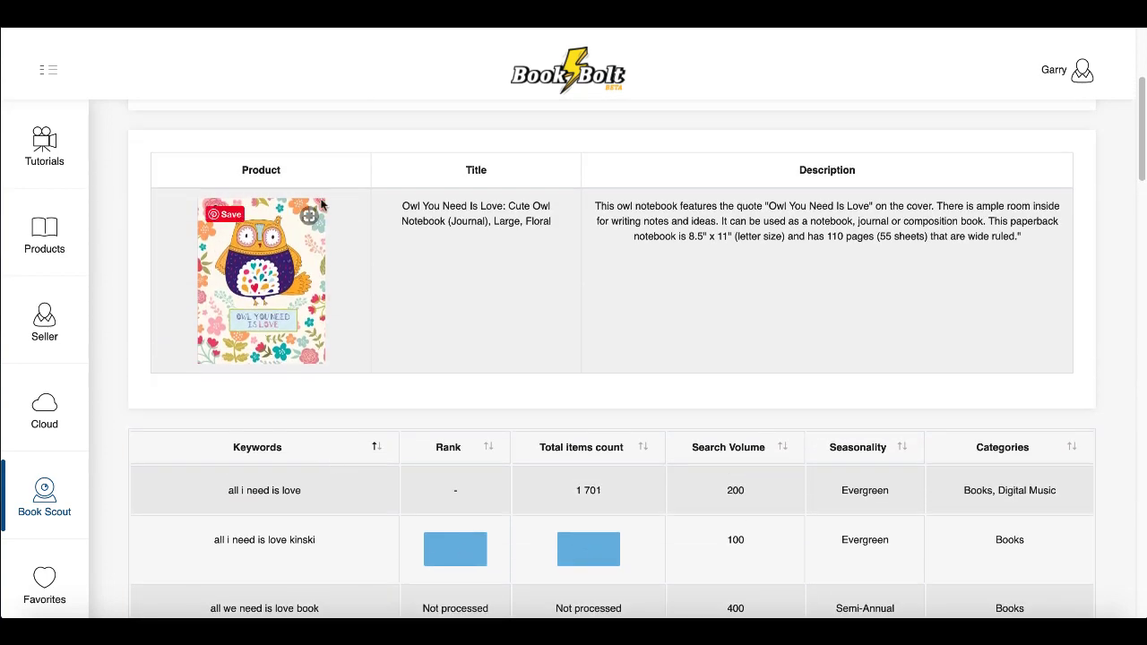
pyautogui.scroll(-2, 371, 320)
pyautogui.scroll(-5, 371, 320)
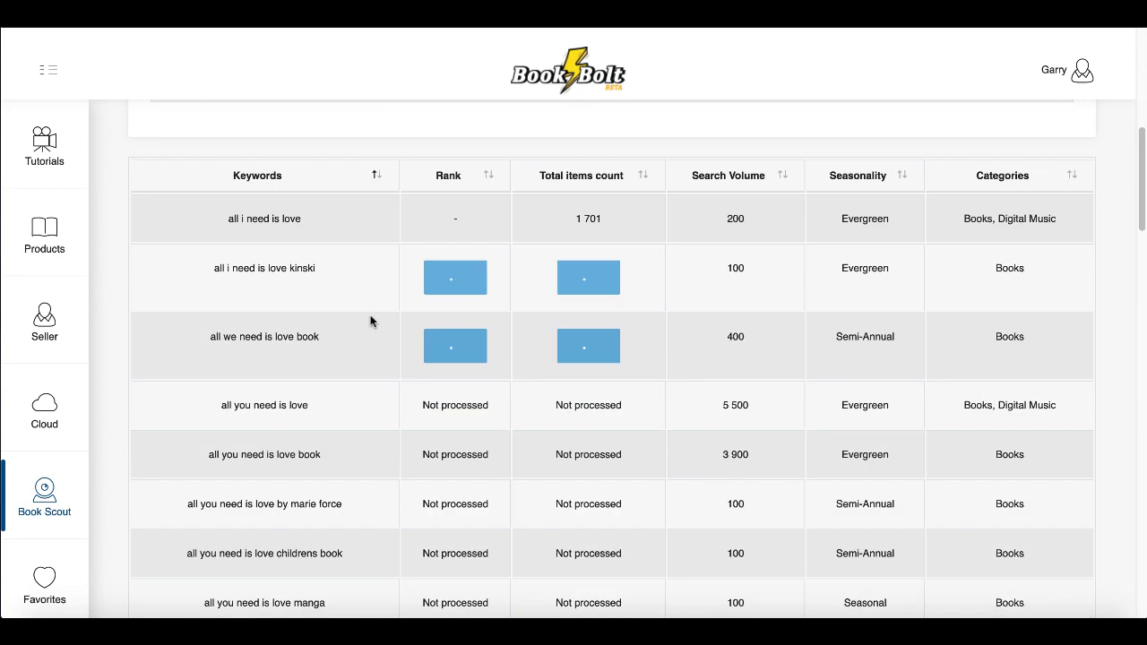
# Read the alphabetical keyword suggestions from "all i need is love" to "cute love books", comparing search volume and seasonality
pyautogui.scroll(-4, 371, 320)
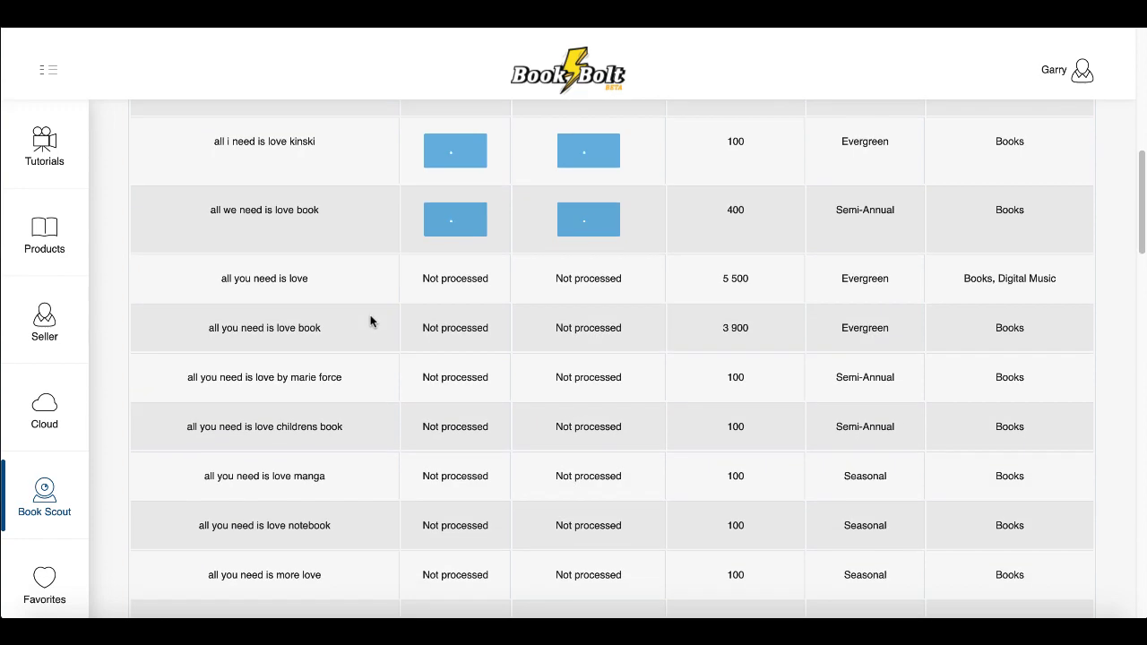
pyautogui.scroll(-2, 371, 320)
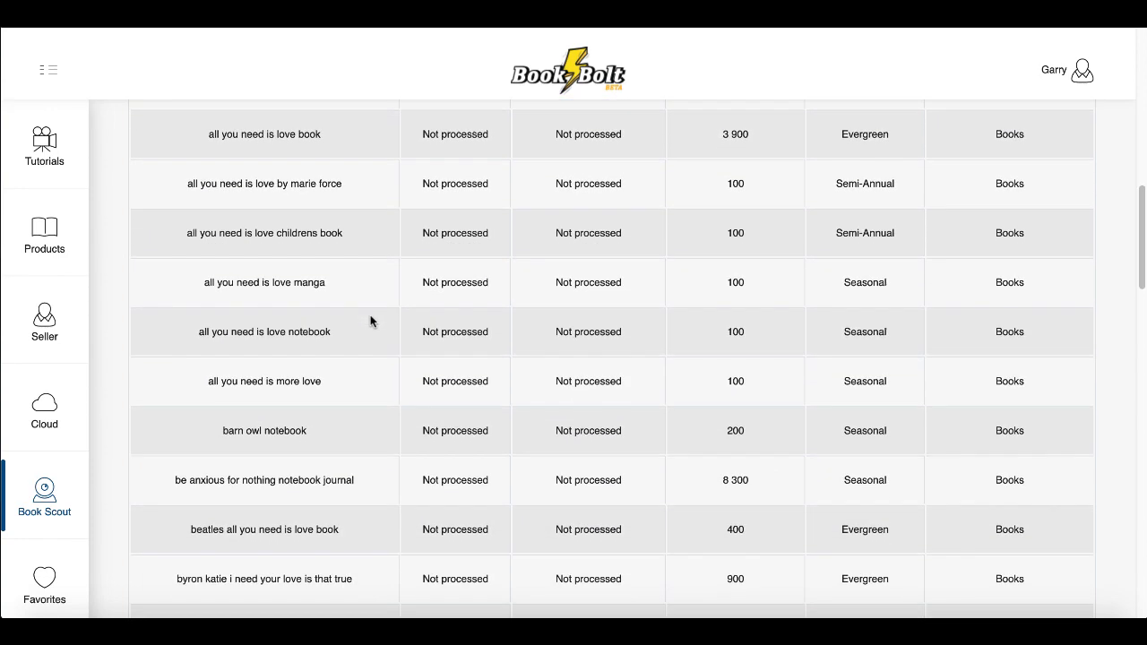
pyautogui.scroll(9, 371, 320)
pyautogui.scroll(-2, 372, 322)
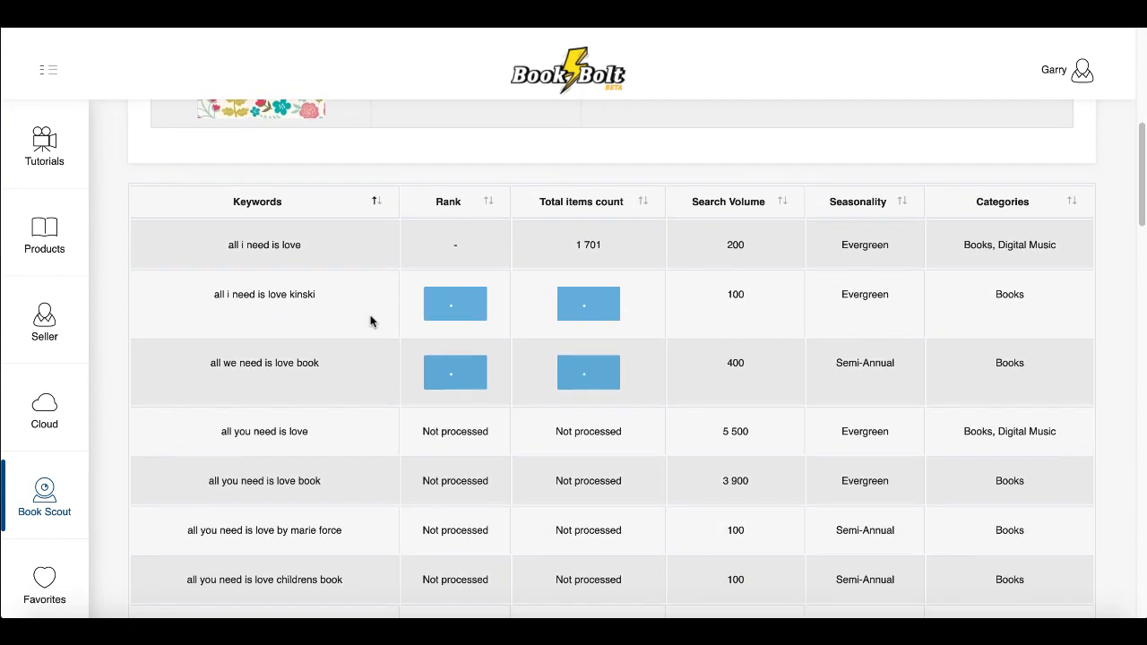
pyautogui.scroll(-2, 369, 379)
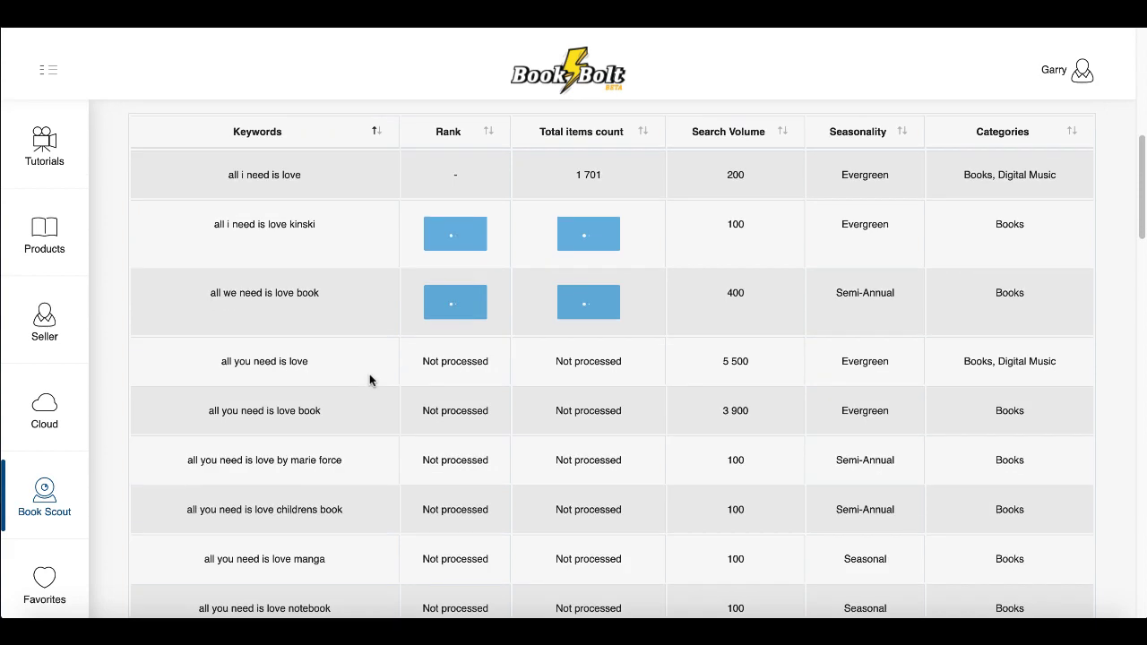
pyautogui.scroll(-3, 346, 408)
pyautogui.scroll(-3, 346, 408)
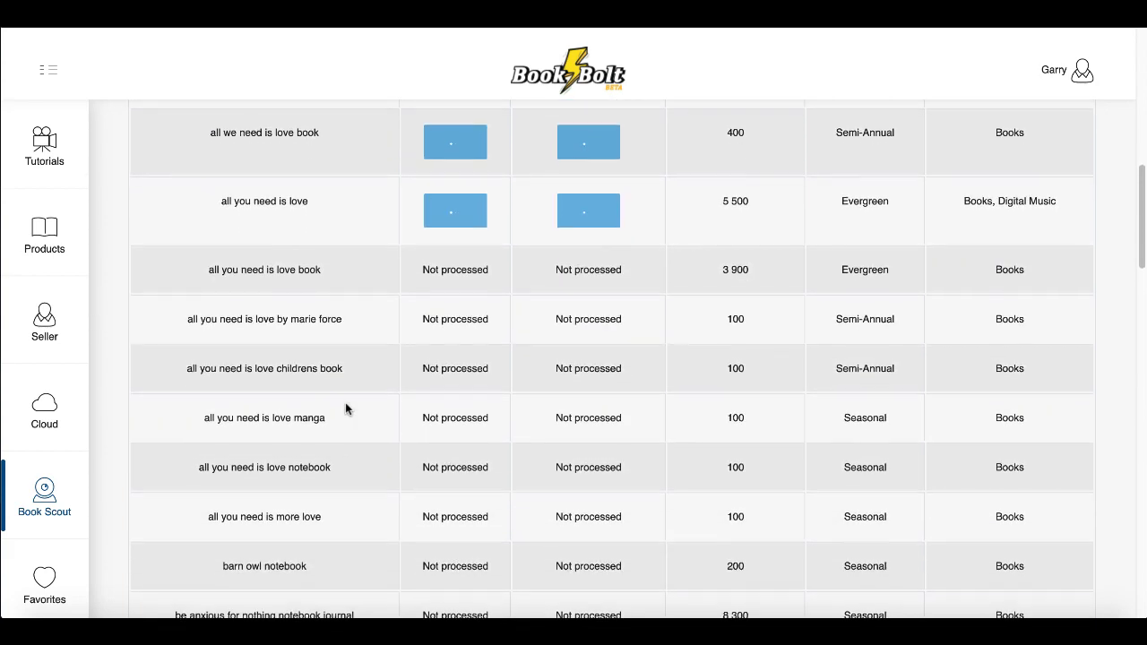
pyautogui.scroll(-2, 343, 440)
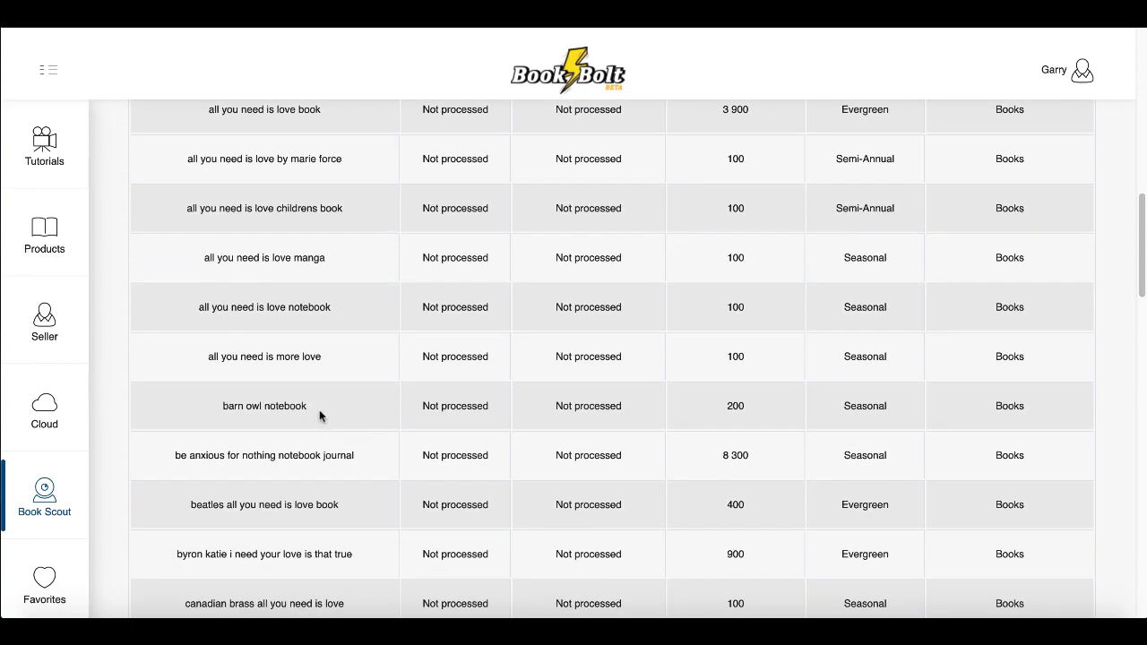
pyautogui.scroll(-1, 319, 410)
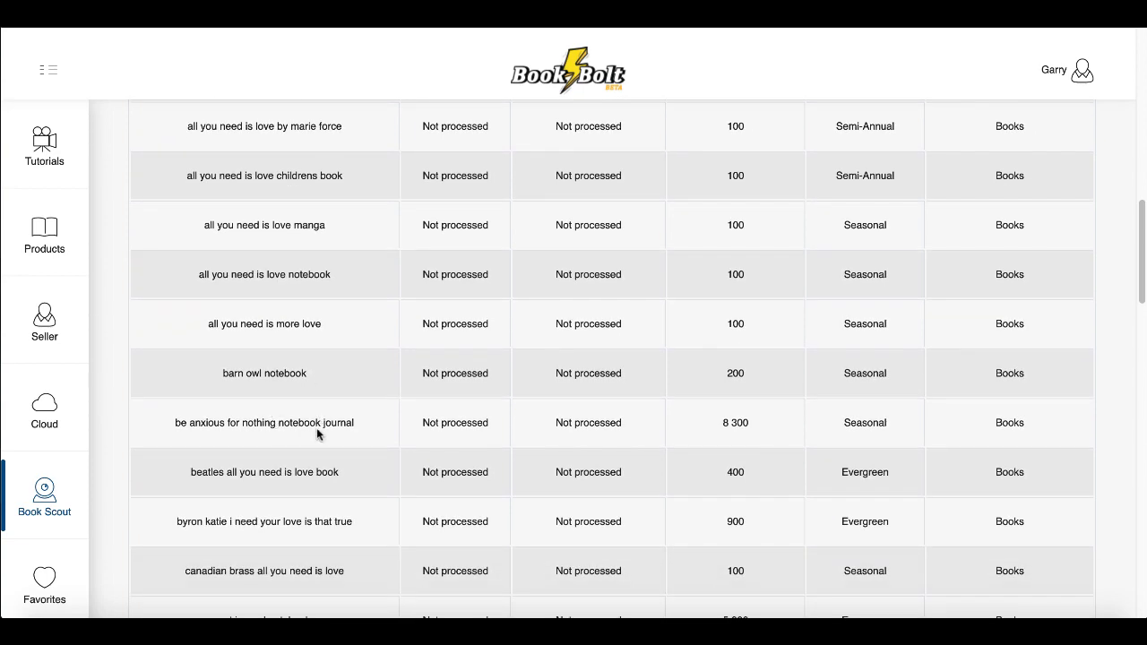
pyautogui.scroll(-1, 349, 462)
pyautogui.scroll(-3, 348, 461)
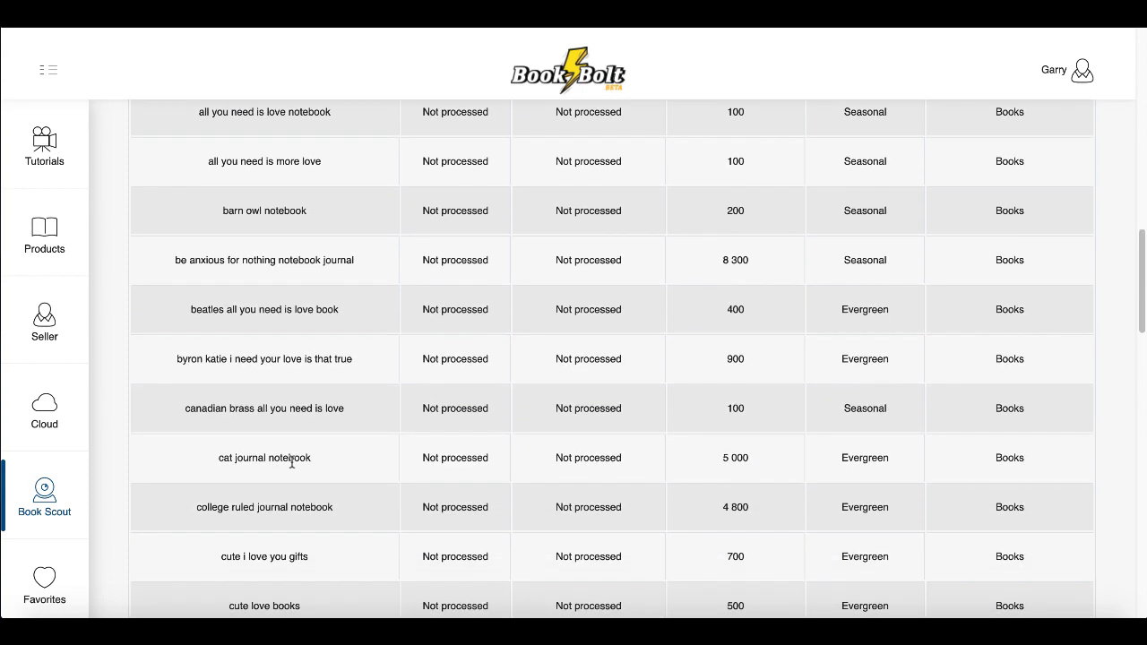
pyautogui.scroll(13, 328, 467)
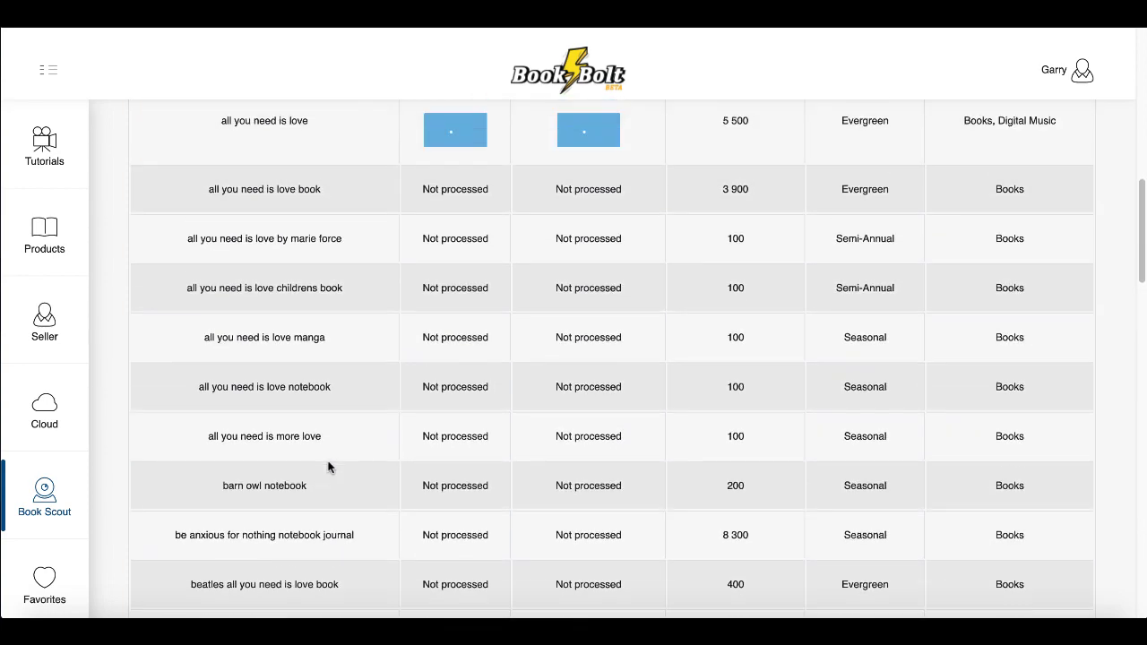
pyautogui.scroll(8, 328, 467)
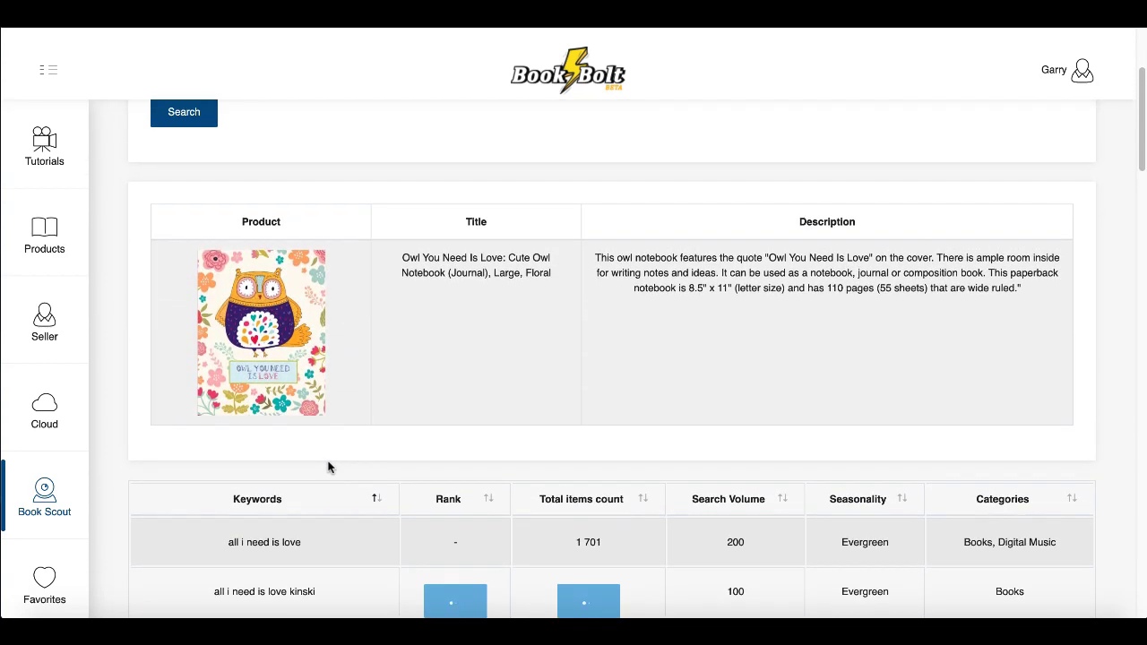
pyautogui.scroll(-5, 328, 467)
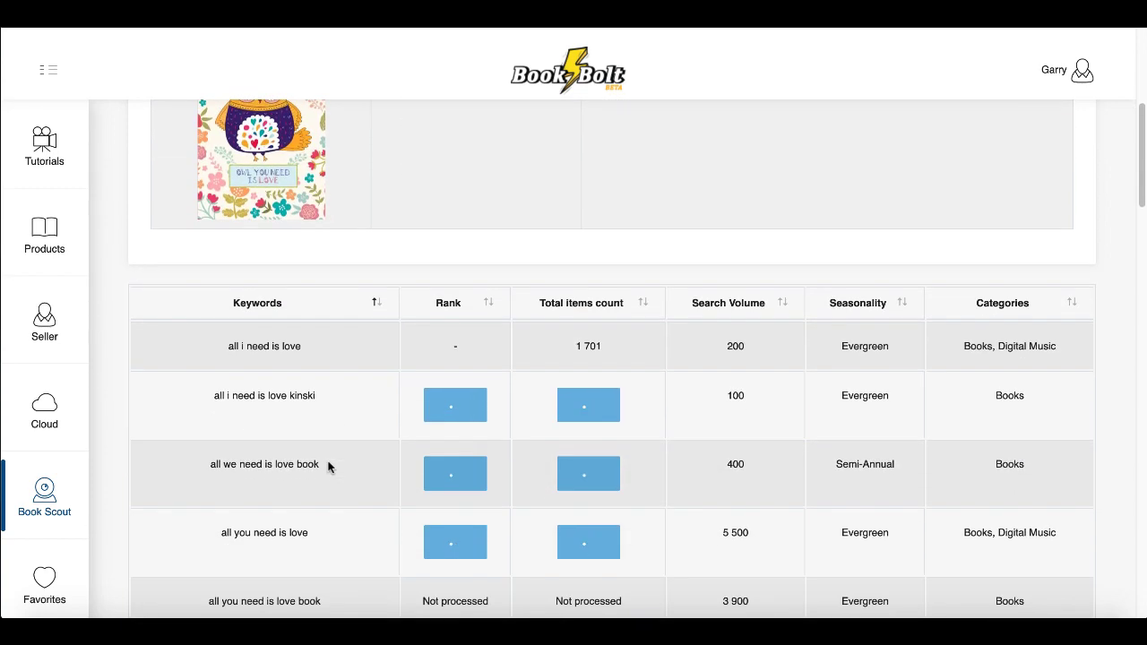
pyautogui.scroll(3, 328, 467)
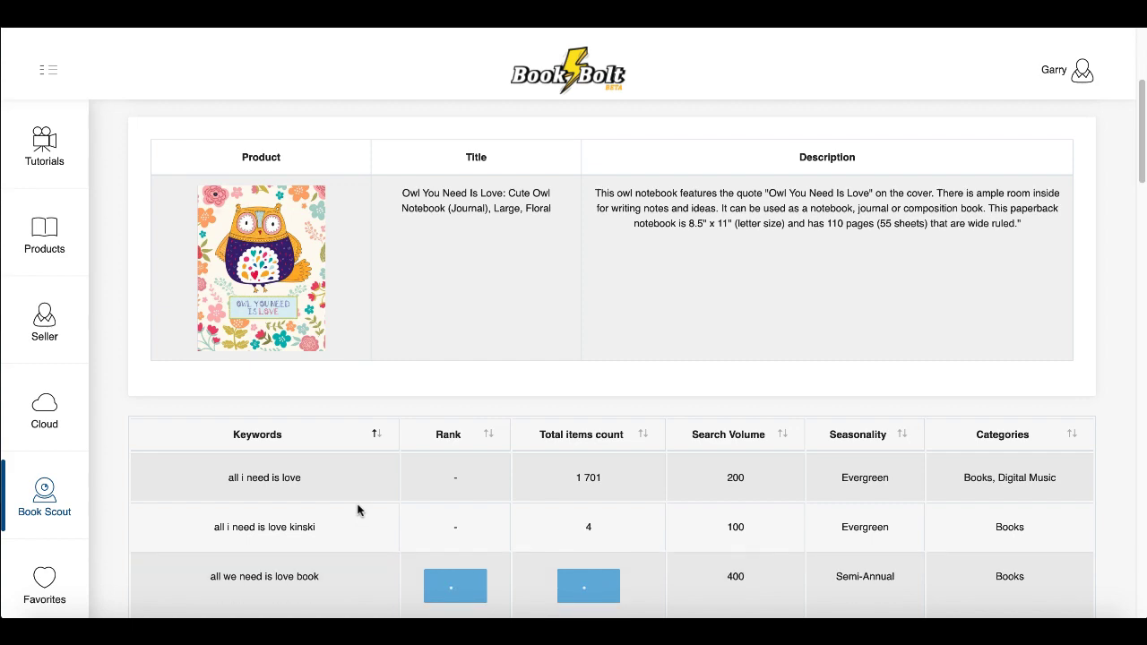
# Read through the keyword table again from "all i need is love" to "harry potter journal notebook", comparing search volume and seasonality
pyautogui.scroll(-5, 358, 510)
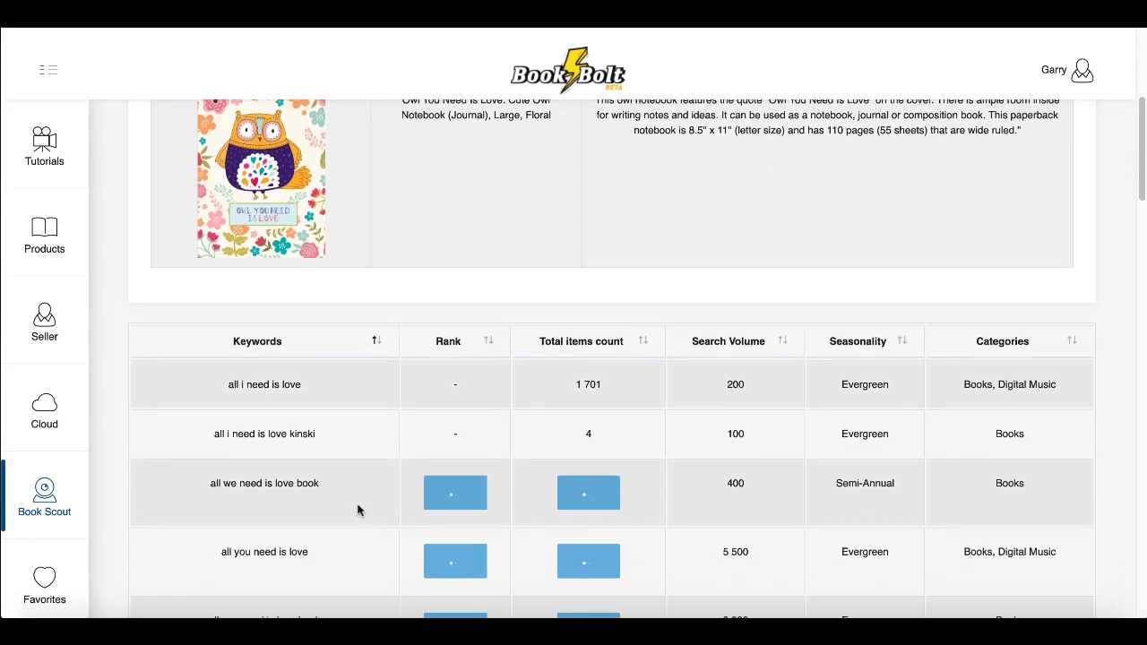
pyautogui.scroll(-10, 358, 510)
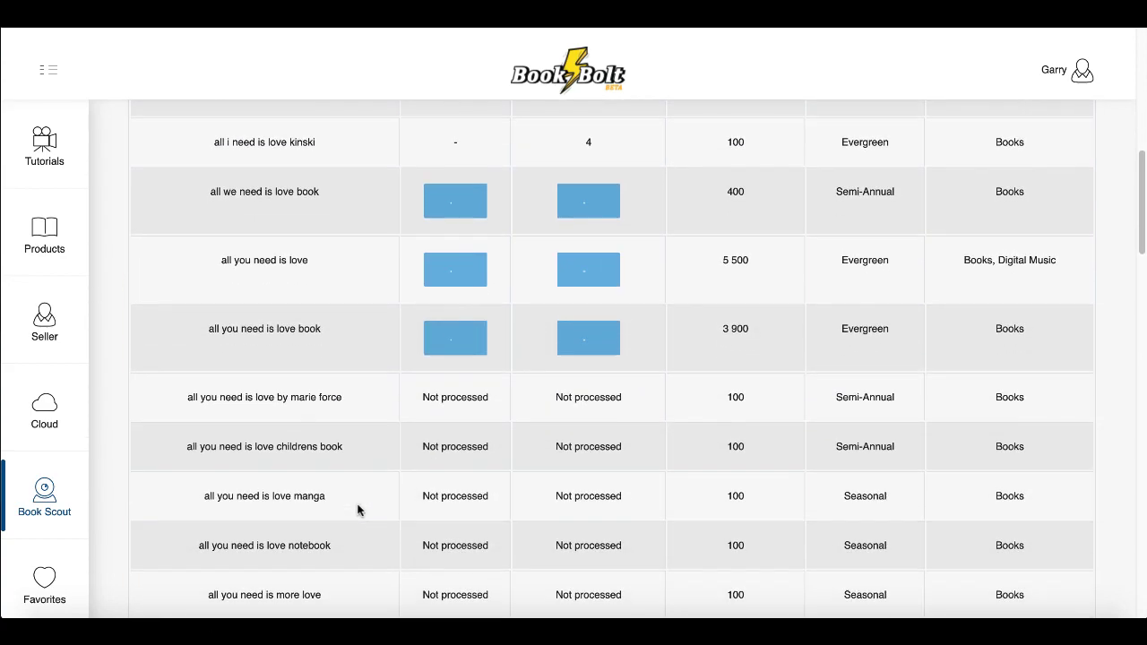
pyautogui.scroll(-4, 357, 510)
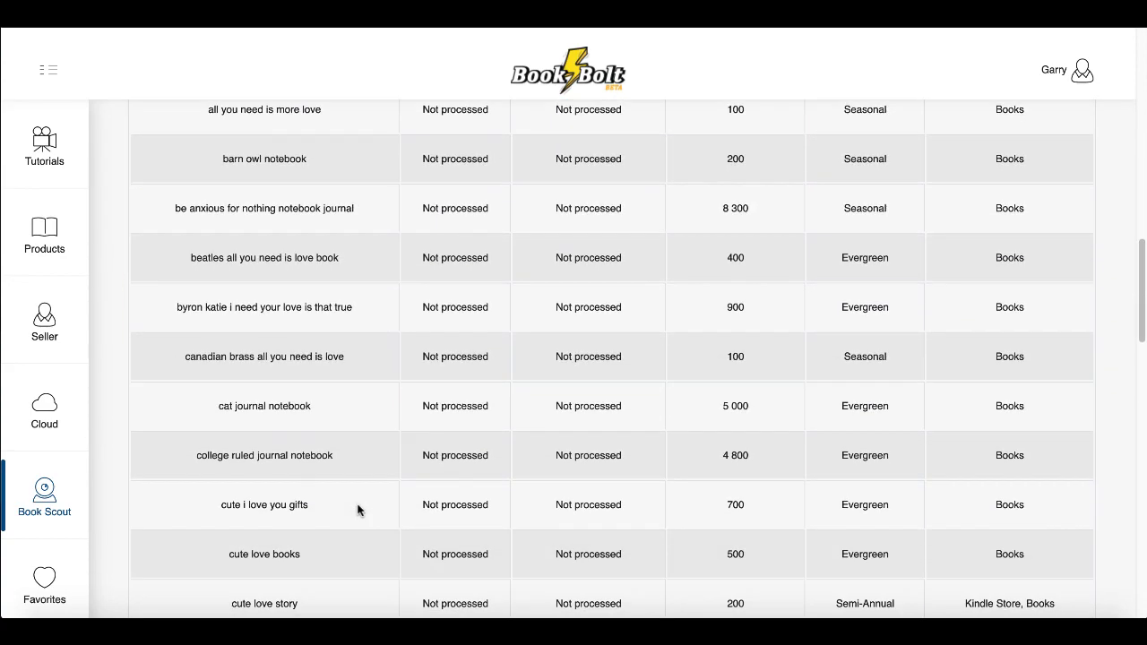
pyautogui.scroll(-2, 357, 510)
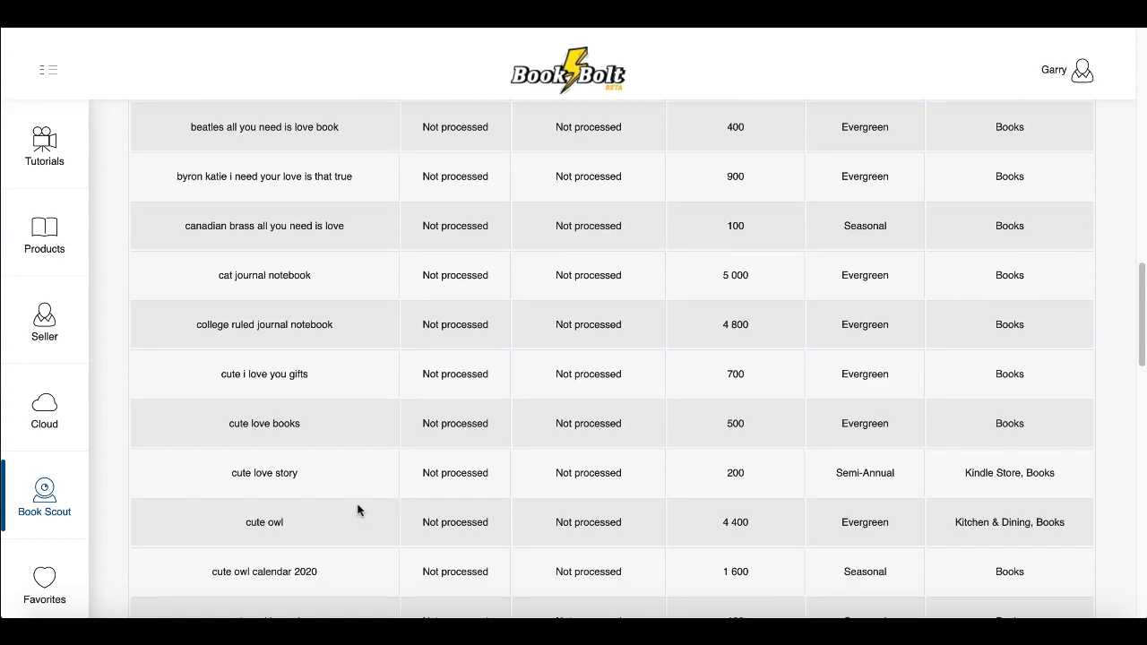
pyautogui.scroll(-3, 339, 492)
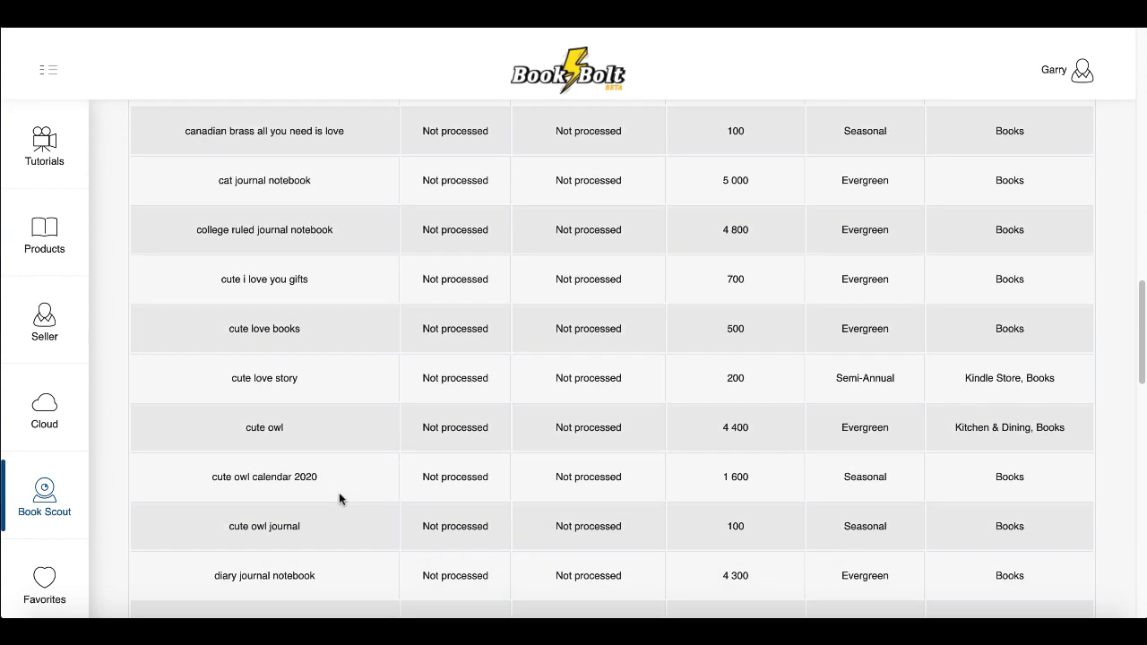
pyautogui.scroll(-2, 328, 518)
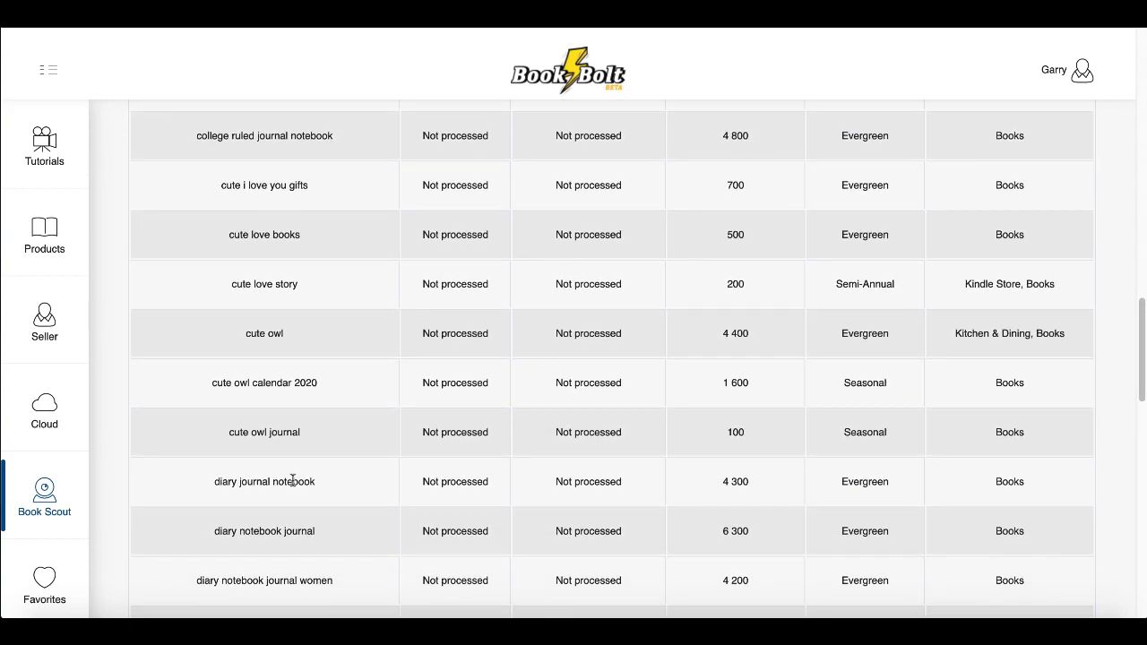
pyautogui.scroll(-5, 347, 512)
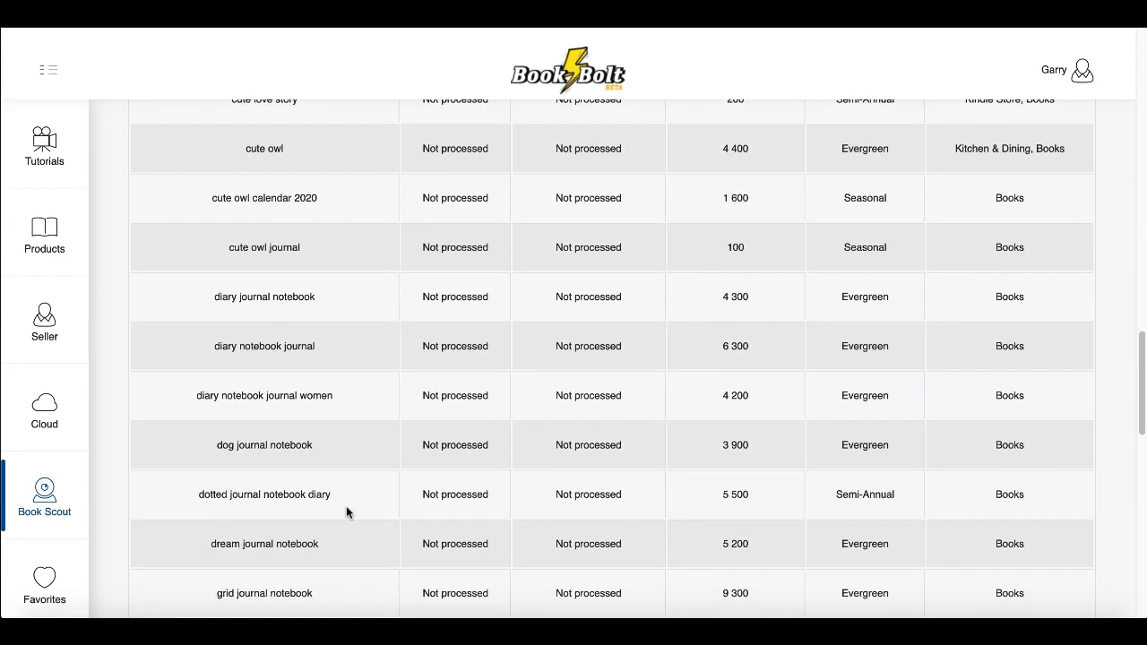
pyautogui.scroll(-4, 346, 512)
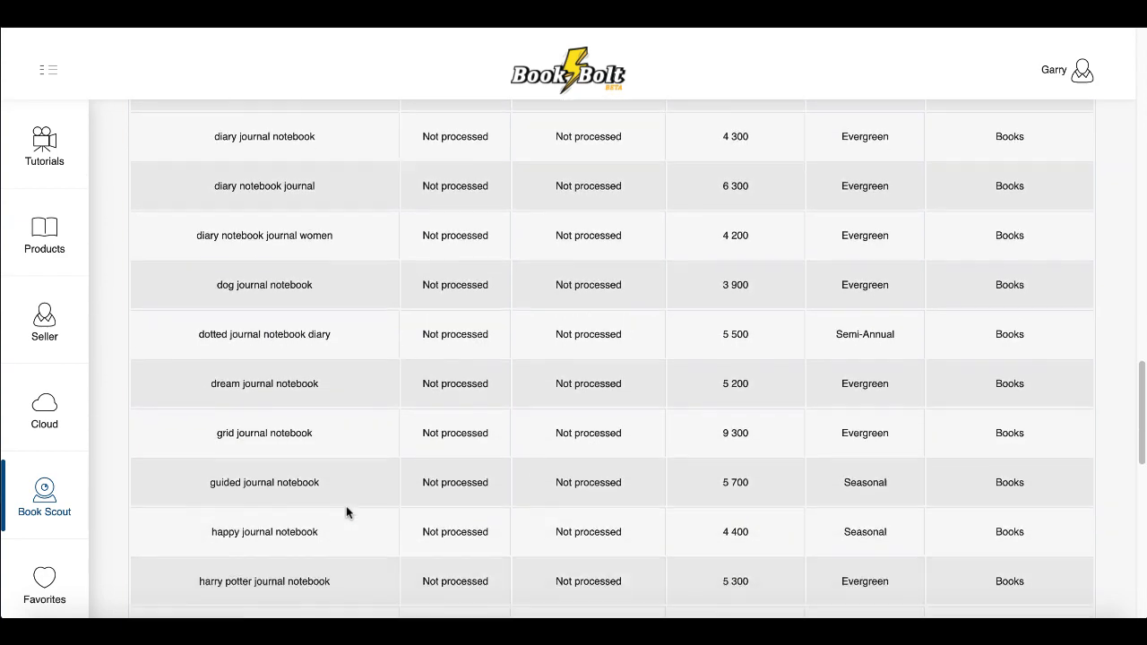
# Continue through the keyword table to its last entry, "tarot journal notebook", examining the rank and item counts of the owl keywords
pyautogui.scroll(-1, 346, 512)
pyautogui.scroll(-1, 347, 512)
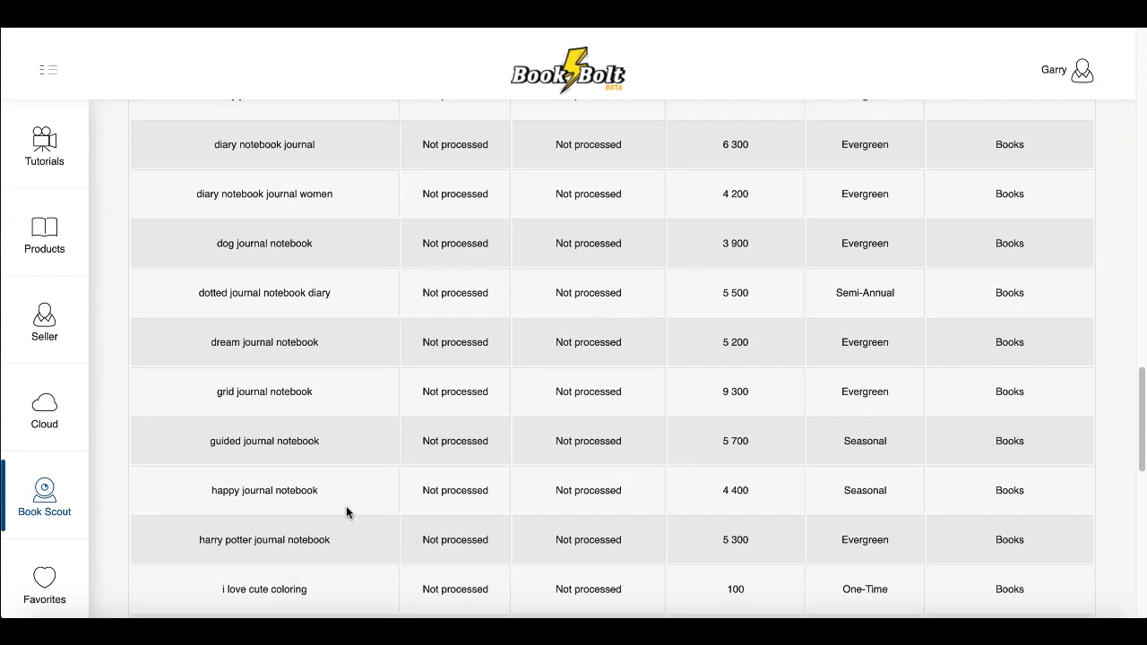
pyautogui.scroll(-4, 345, 505)
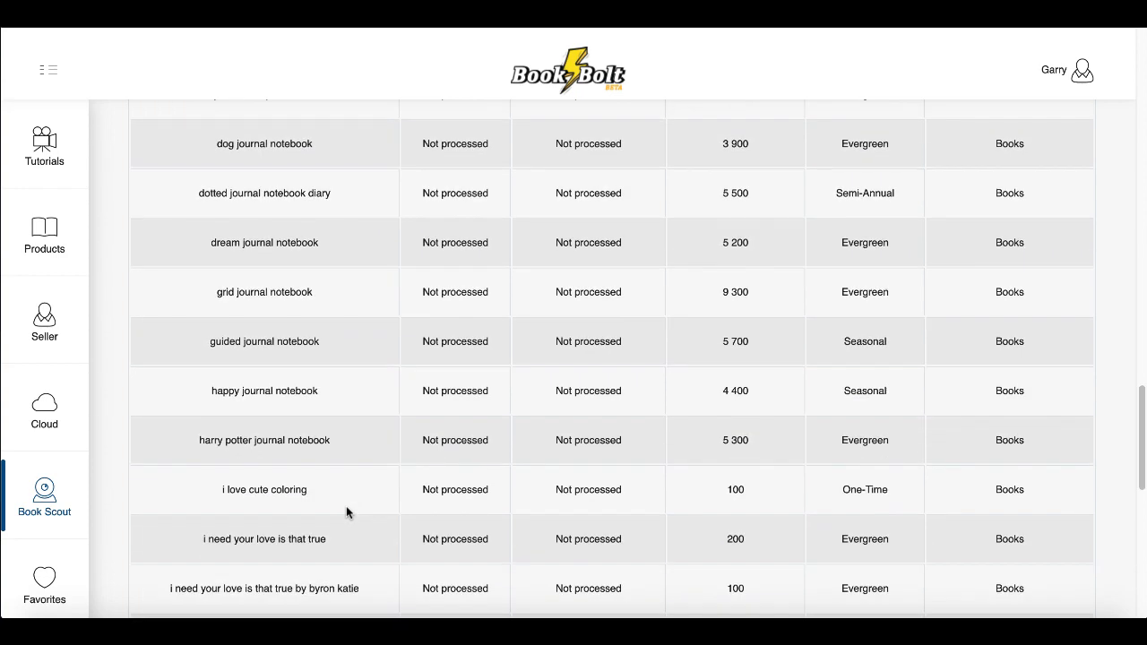
pyautogui.scroll(-2, 346, 512)
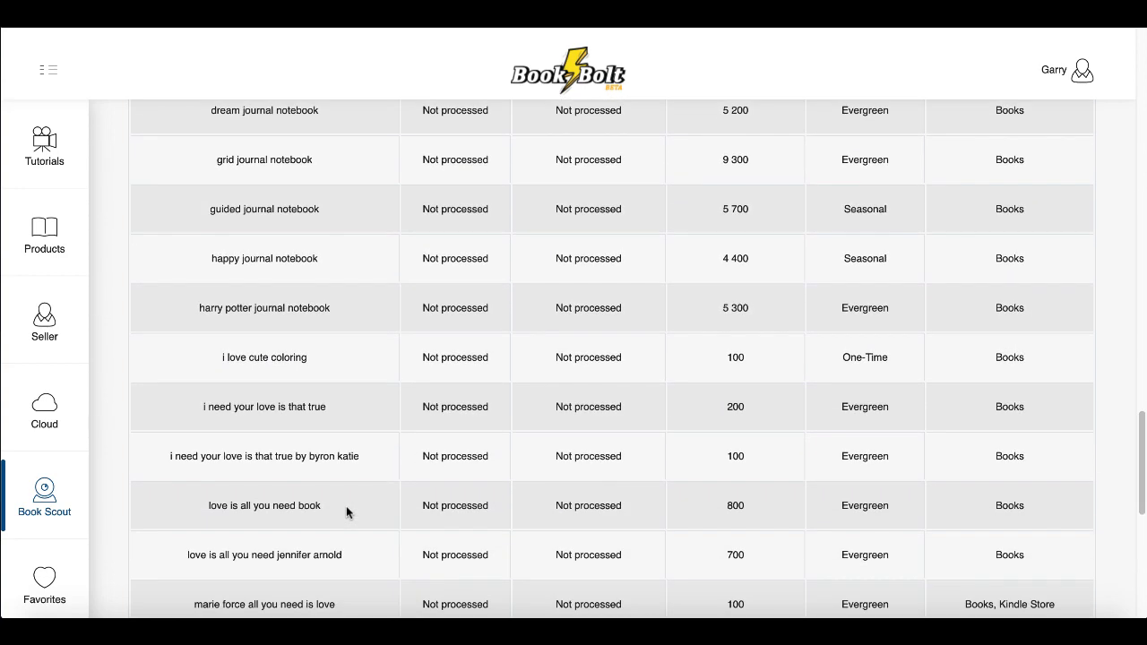
pyautogui.scroll(-2, 346, 512)
pyautogui.scroll(-5, 346, 509)
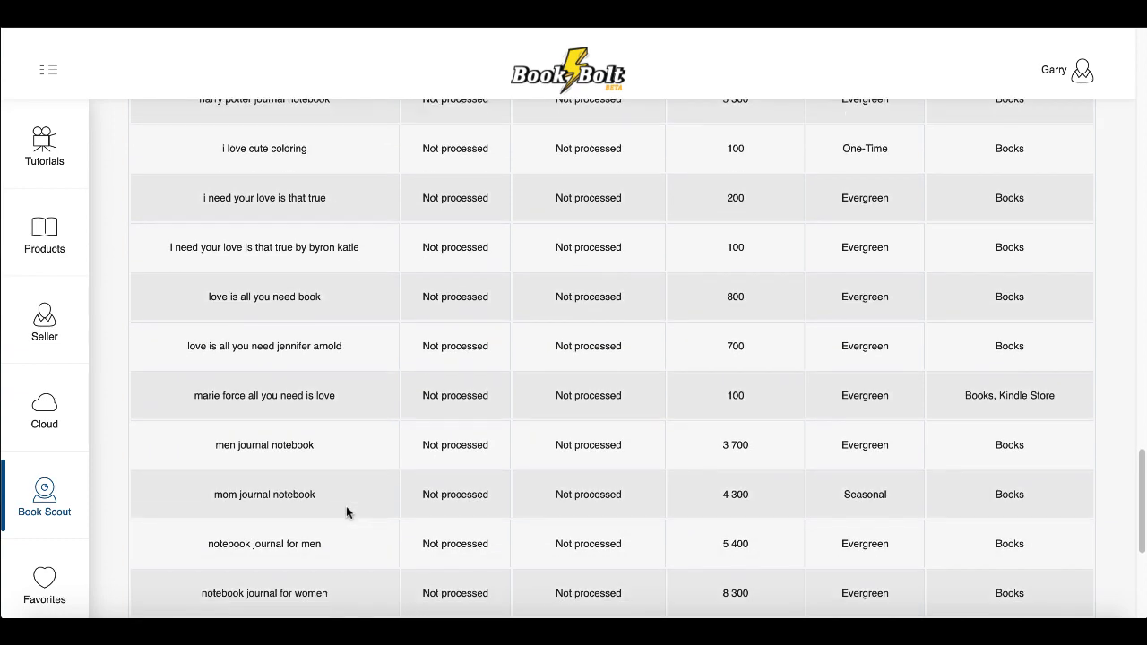
pyautogui.scroll(-1, 349, 512)
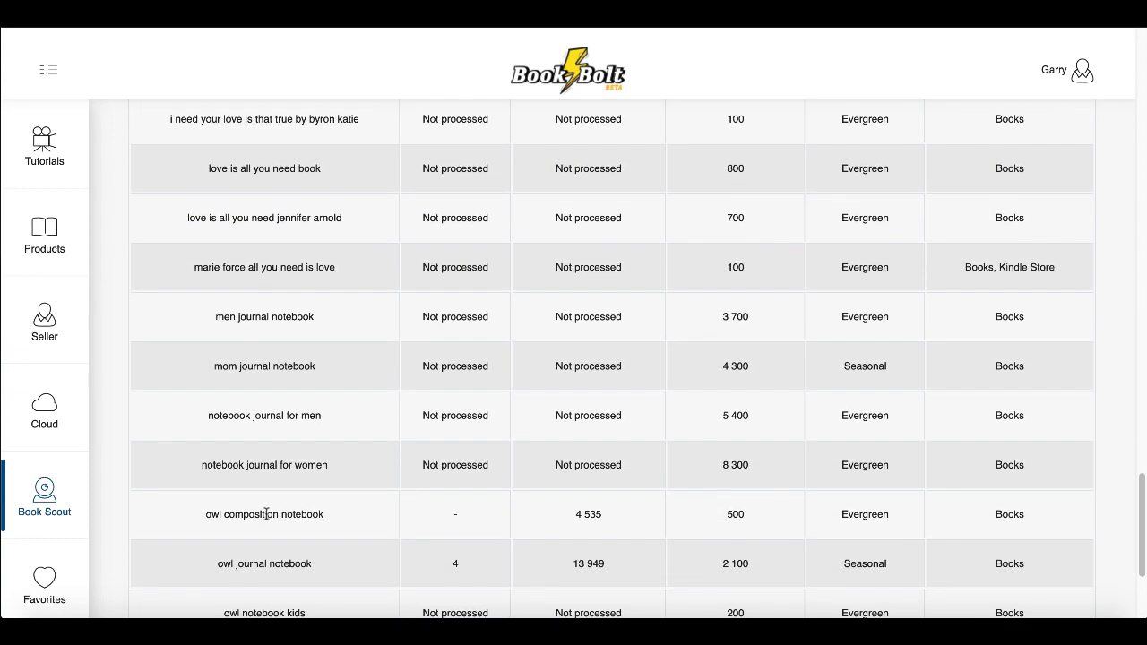
pyautogui.scroll(-1, 356, 558)
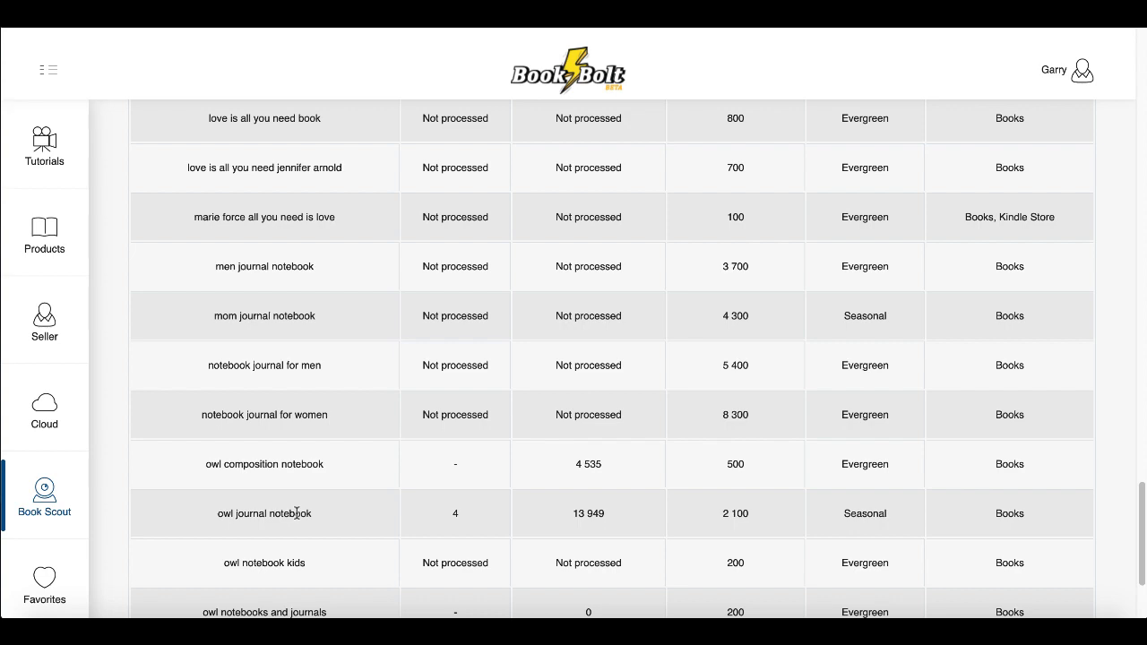
pyautogui.scroll(-2, 296, 514)
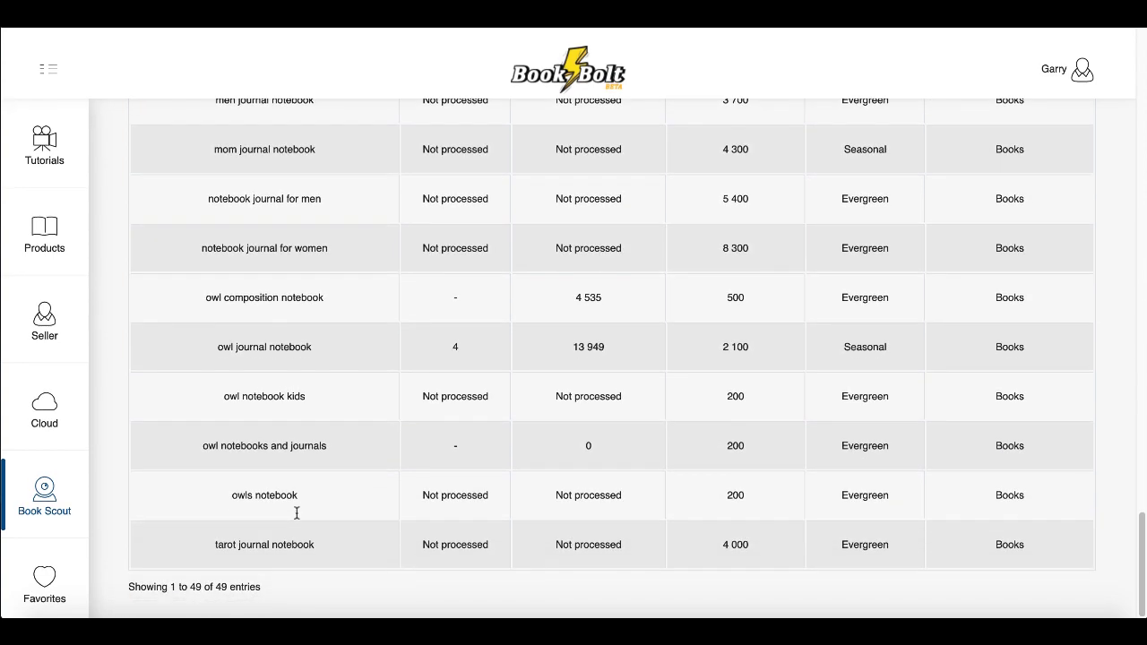
# Review the keyword table in reverse, from "tarot journal notebook" back to the "all you need is love" variations
pyautogui.scroll(5, 296, 516)
pyautogui.scroll(4, 296, 512)
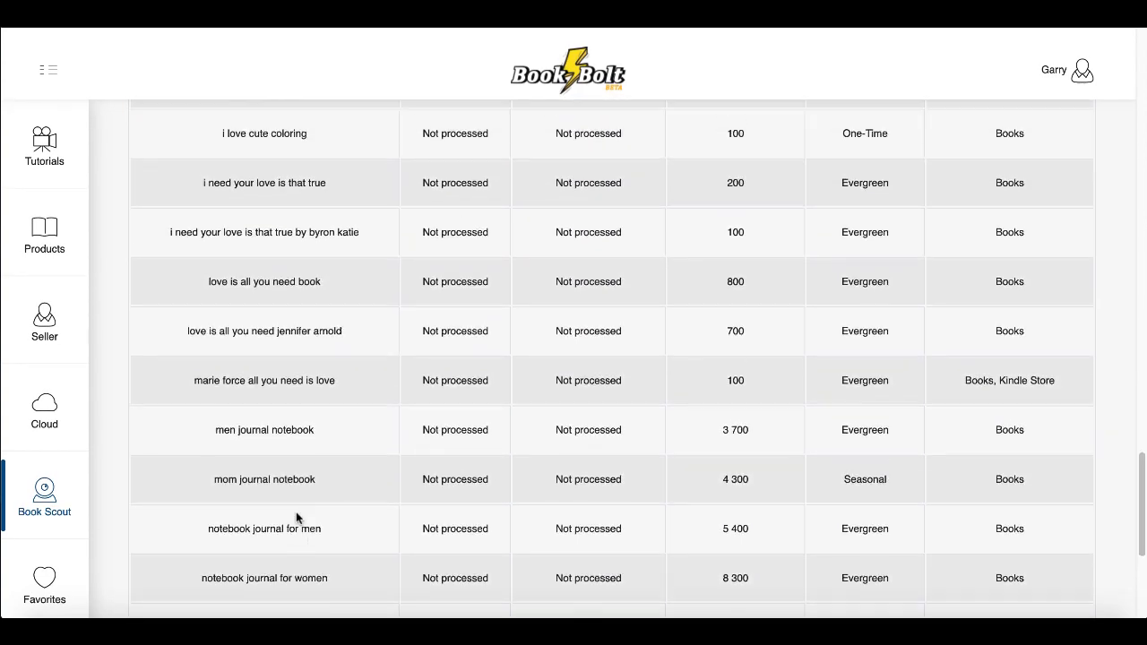
pyautogui.scroll(4, 295, 512)
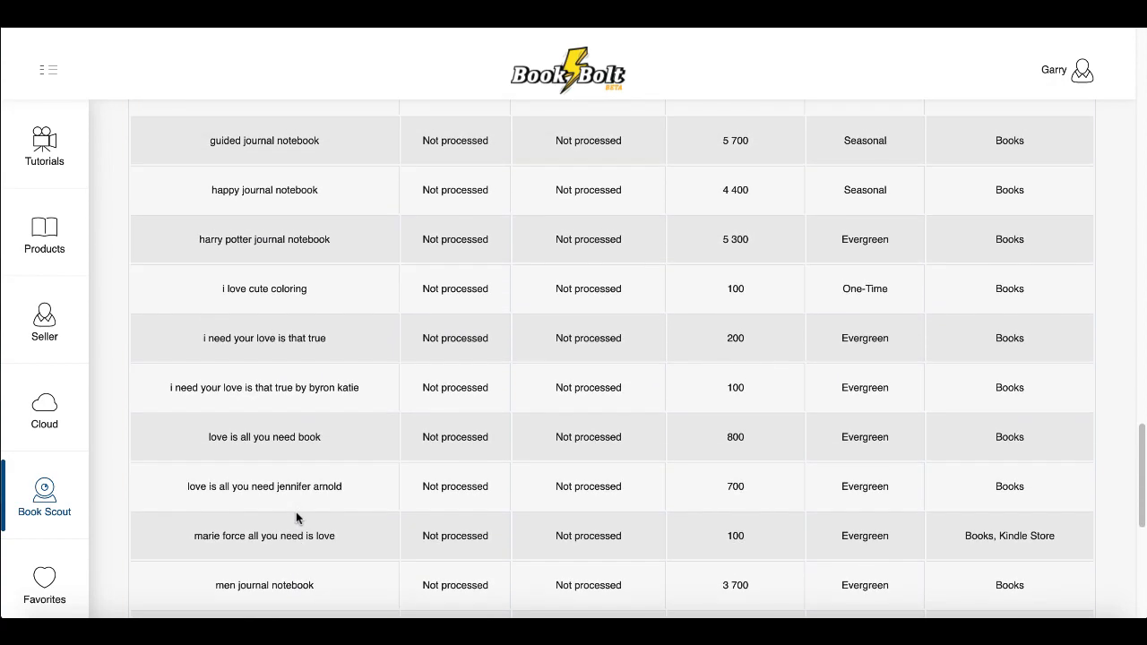
pyautogui.scroll(-2, 296, 512)
pyautogui.scroll(2, 299, 517)
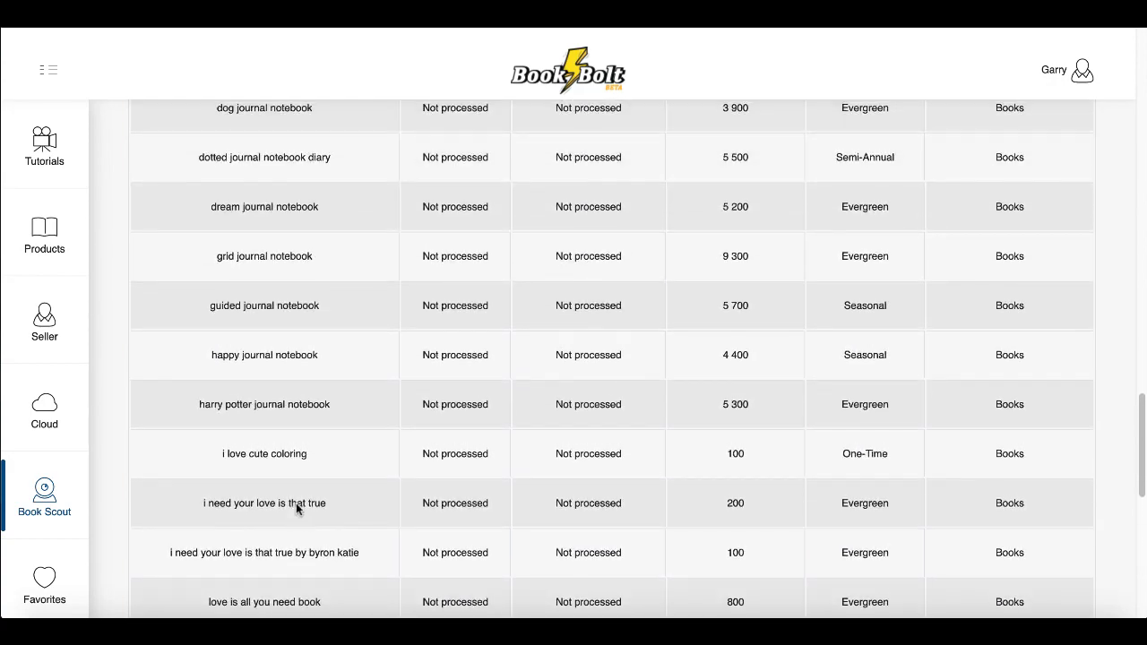
pyautogui.scroll(1, 273, 356)
pyautogui.scroll(4, 334, 363)
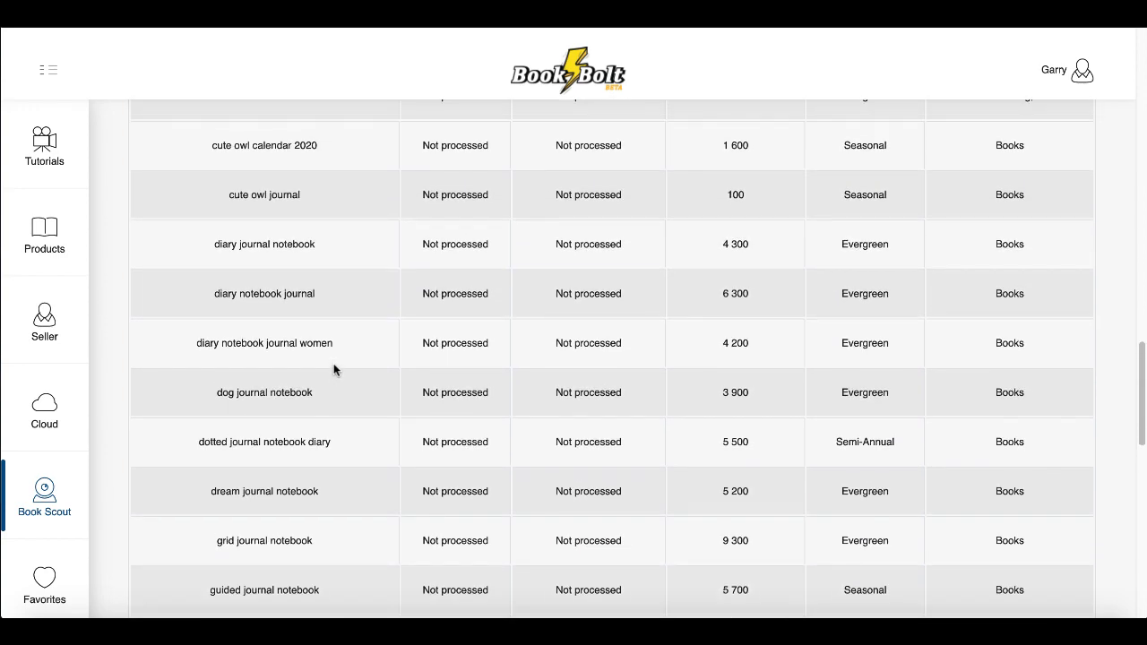
pyautogui.scroll(10, 343, 356)
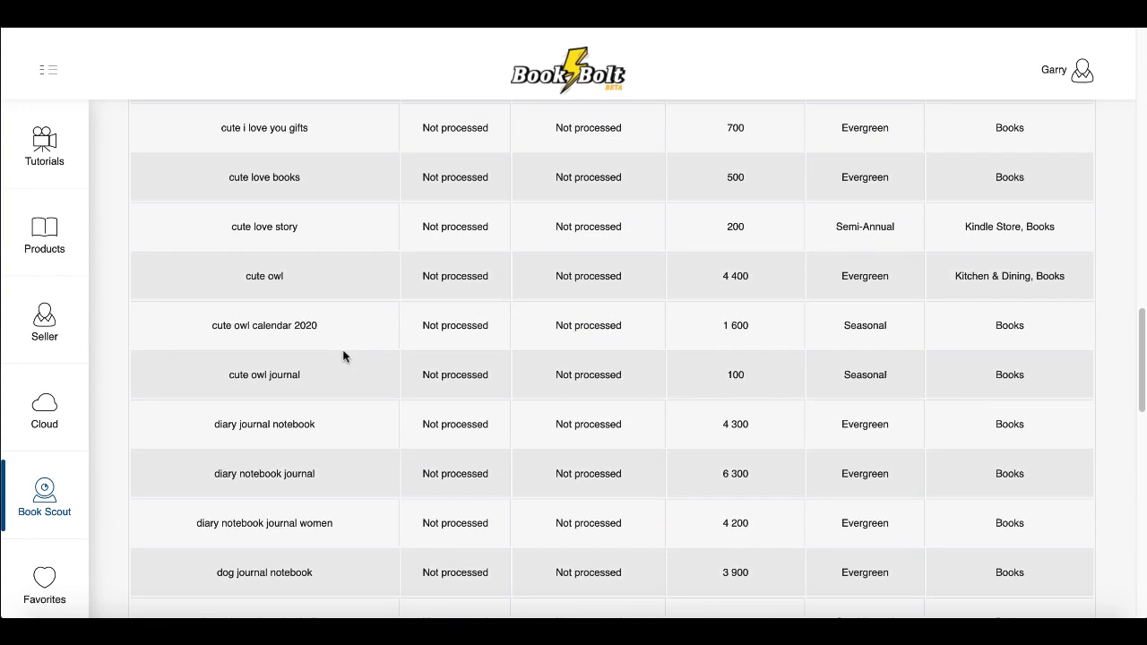
pyautogui.scroll(1, 343, 356)
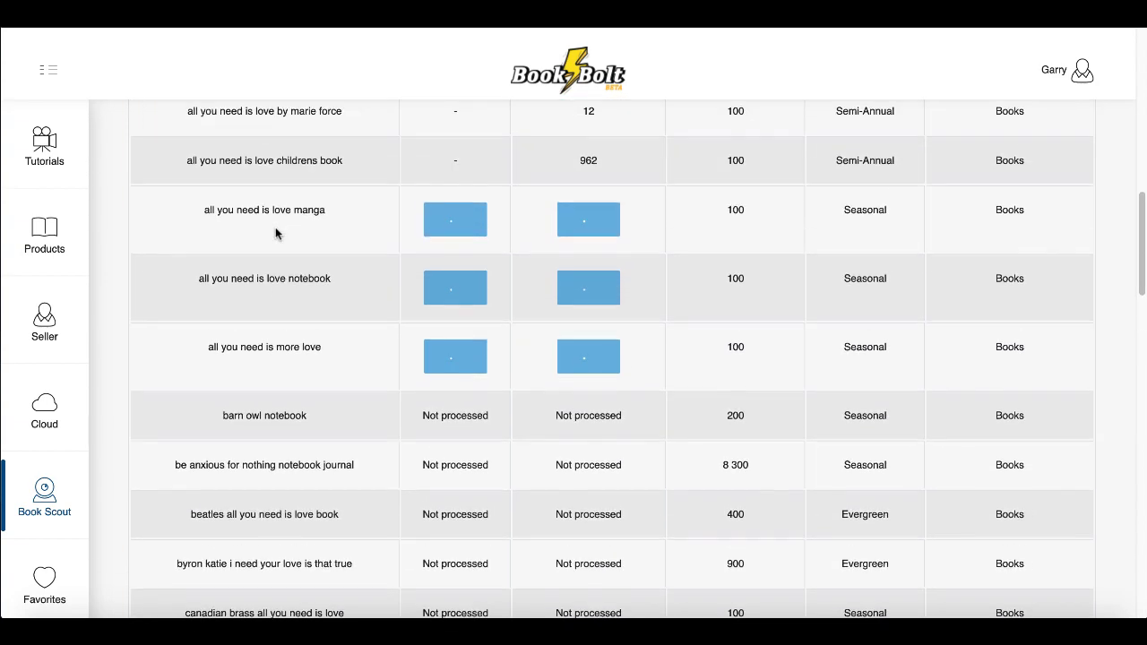
# Locate the ranked keyword "cute owl journal" in the table, select its text and search Amazon for it
pyautogui.scroll(-8, 305, 361)
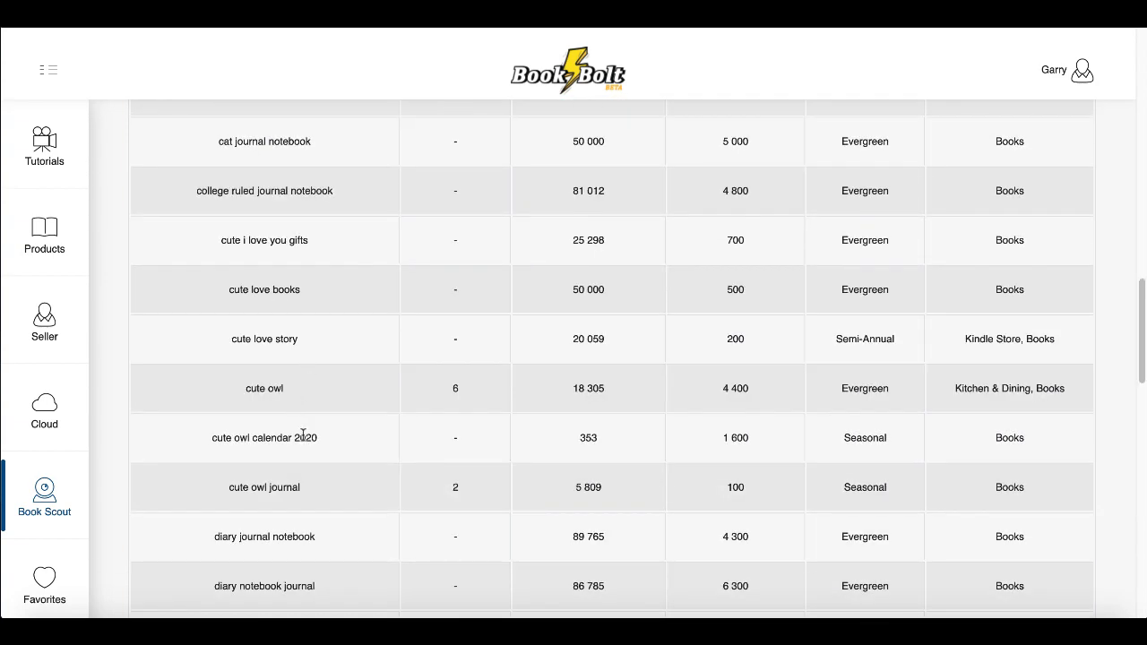
pyautogui.moveTo(303, 486); pyautogui.dragTo(228, 482)
pyautogui.click(229, 481)
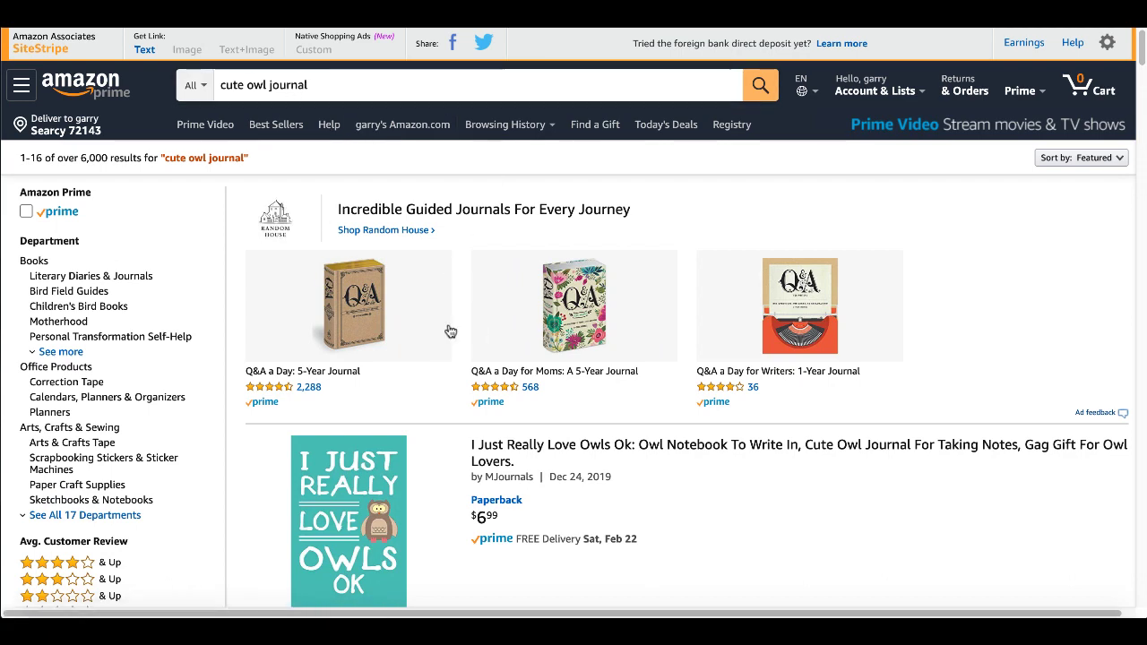
# Look through the Amazon results for "cute owl journal" to find the "Owl You Need Is Love" notebook's listing
pyautogui.scroll(-1, 452, 474)
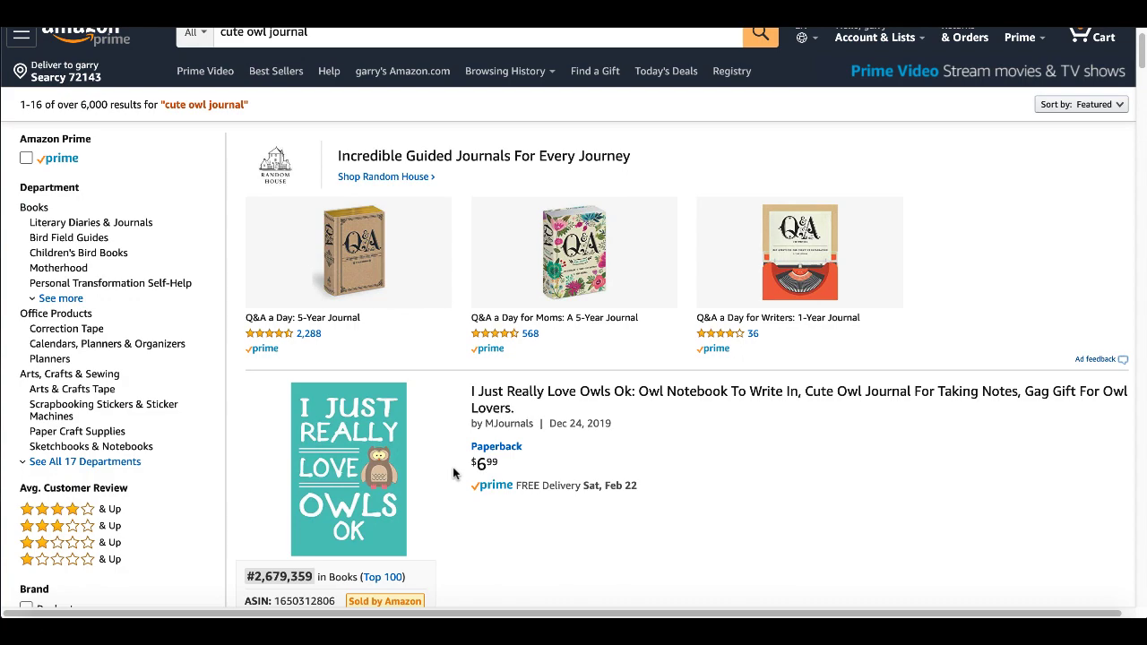
pyautogui.scroll(-2, 452, 467)
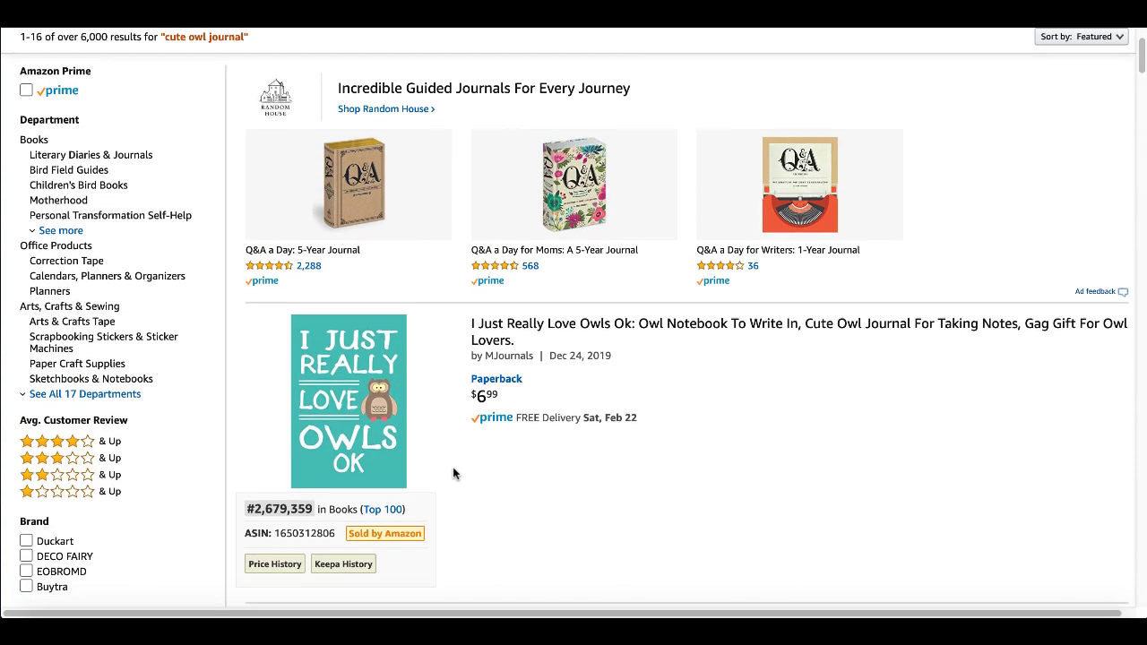
pyautogui.scroll(-10, 452, 468)
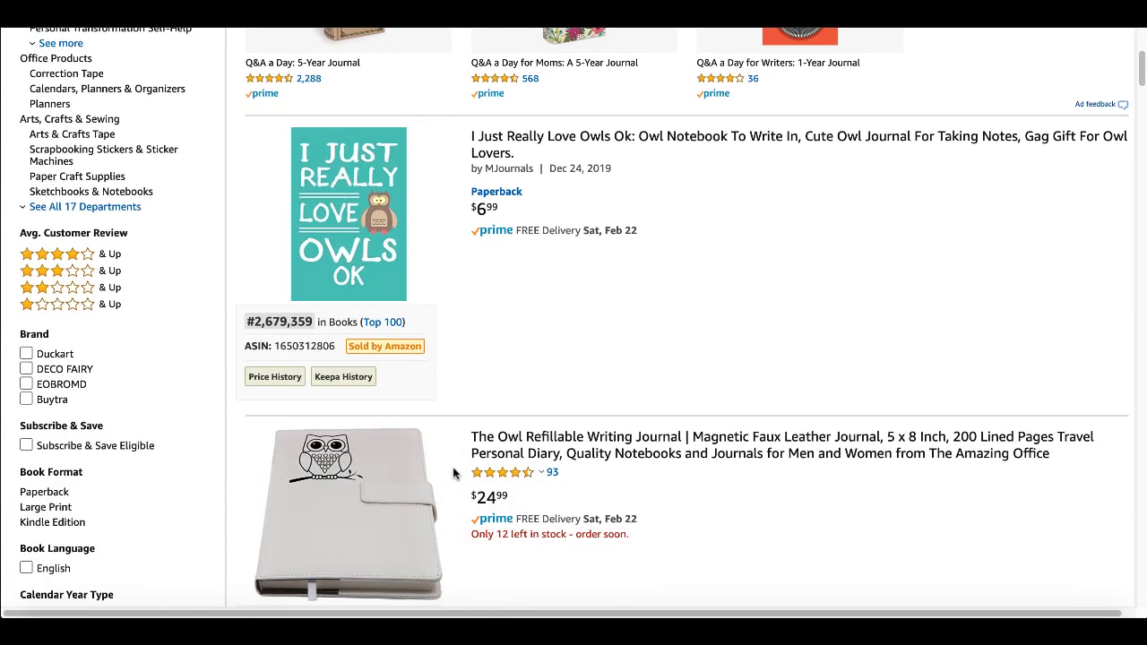
pyautogui.scroll(-11, 454, 473)
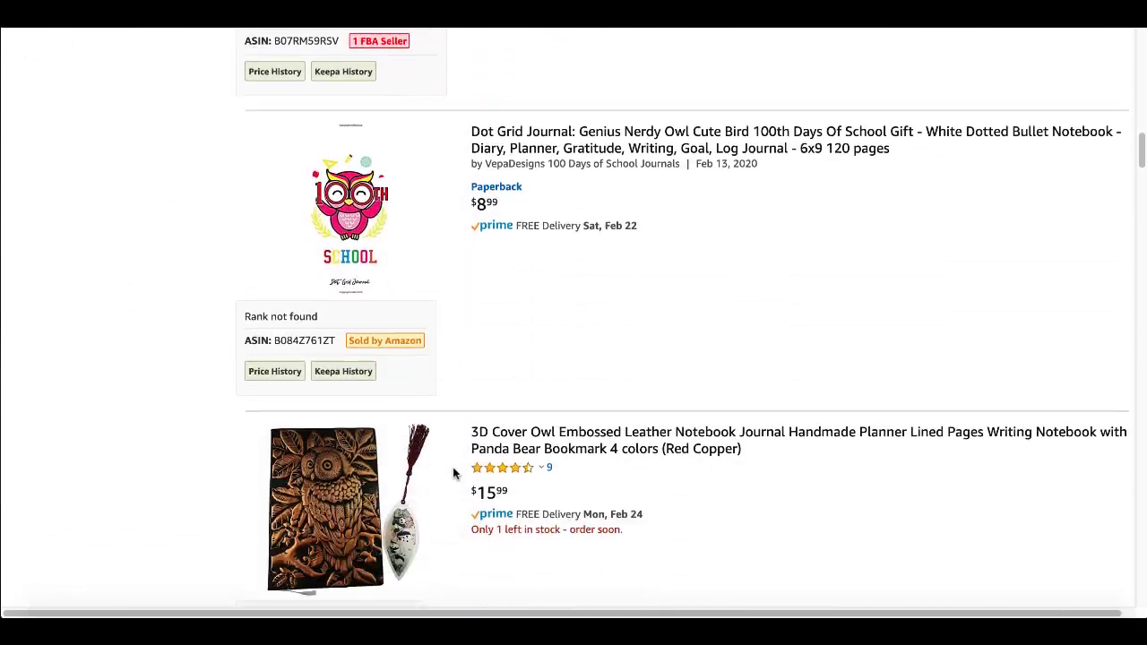
pyautogui.scroll(-13, 452, 473)
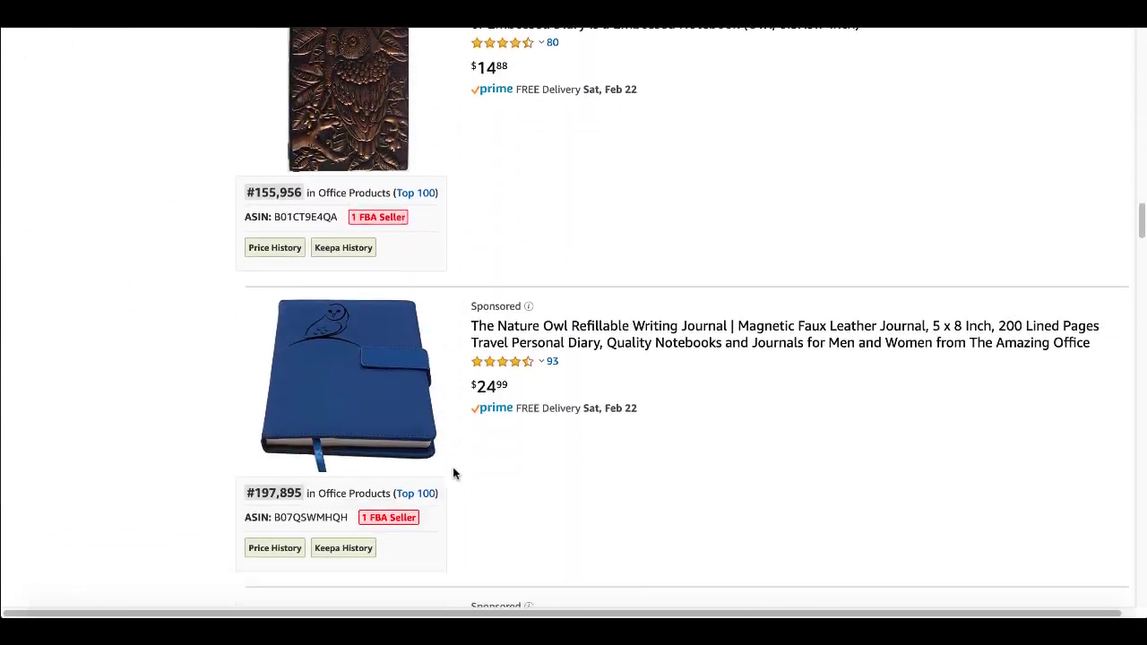
pyautogui.scroll(-11, 453, 472)
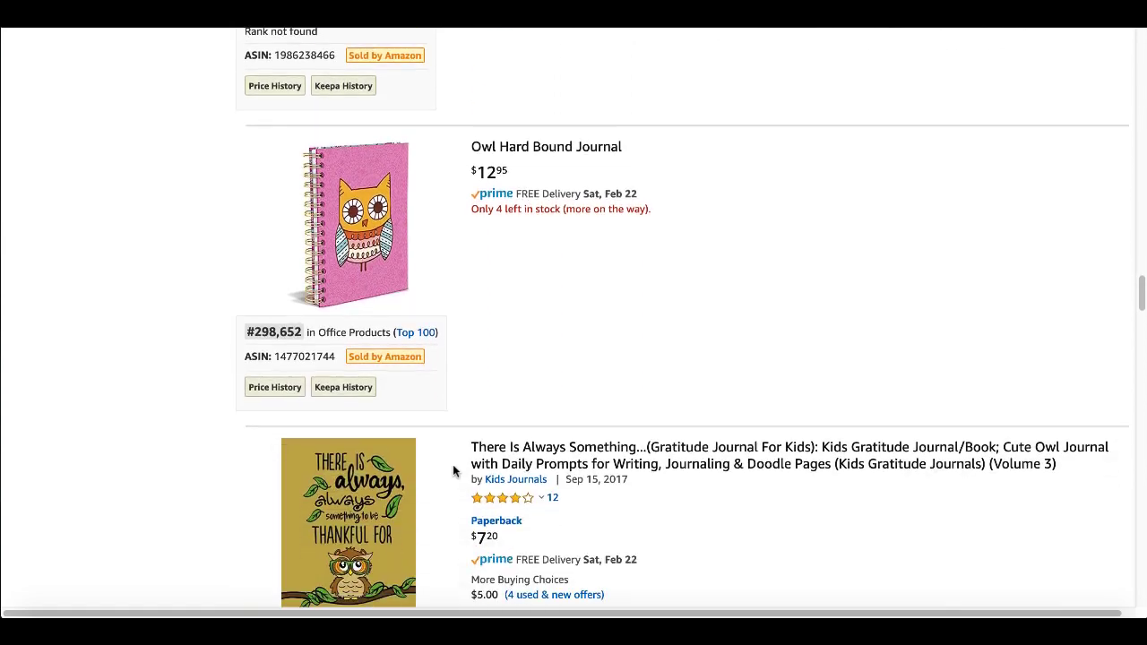
pyautogui.scroll(-6, 454, 472)
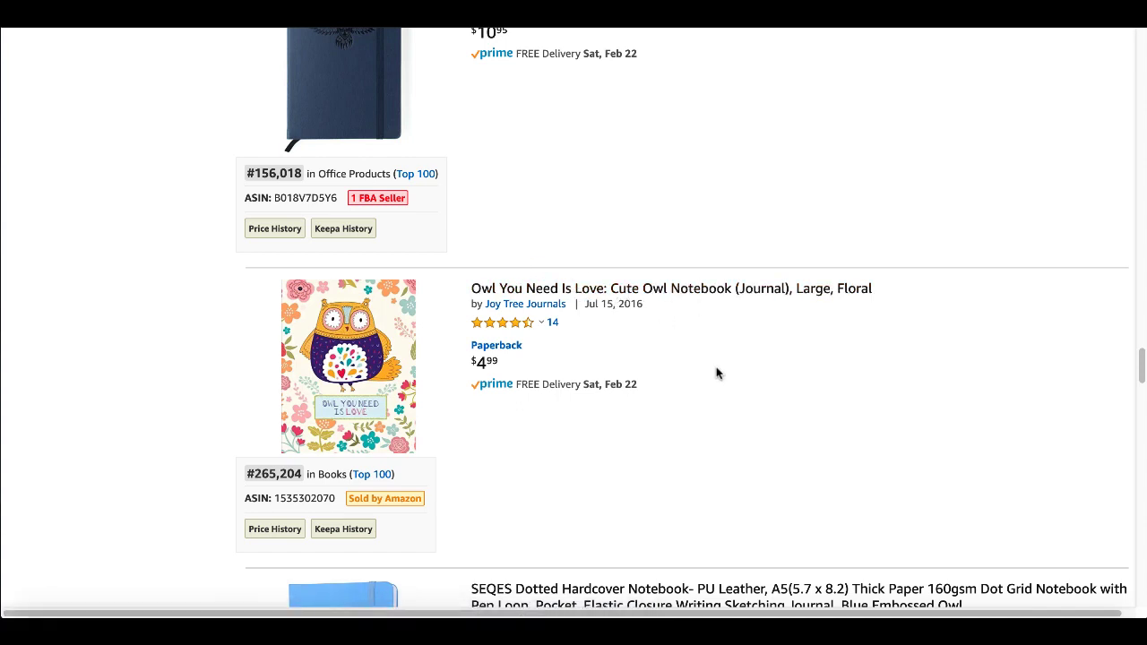
pyautogui.scroll(-1, 700, 430)
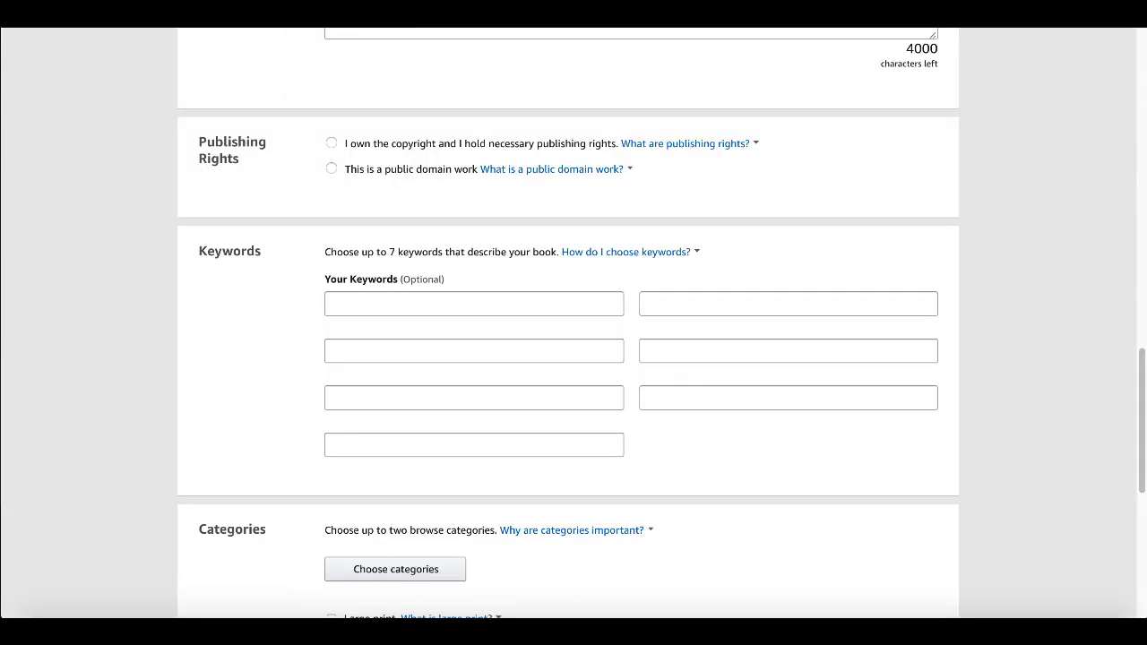
# Switch to the KDP paperback details form, review its title, description and keyword fields, and consult KDP's guidance on choosing keywords
pyautogui.scroll(15, 209, 417)
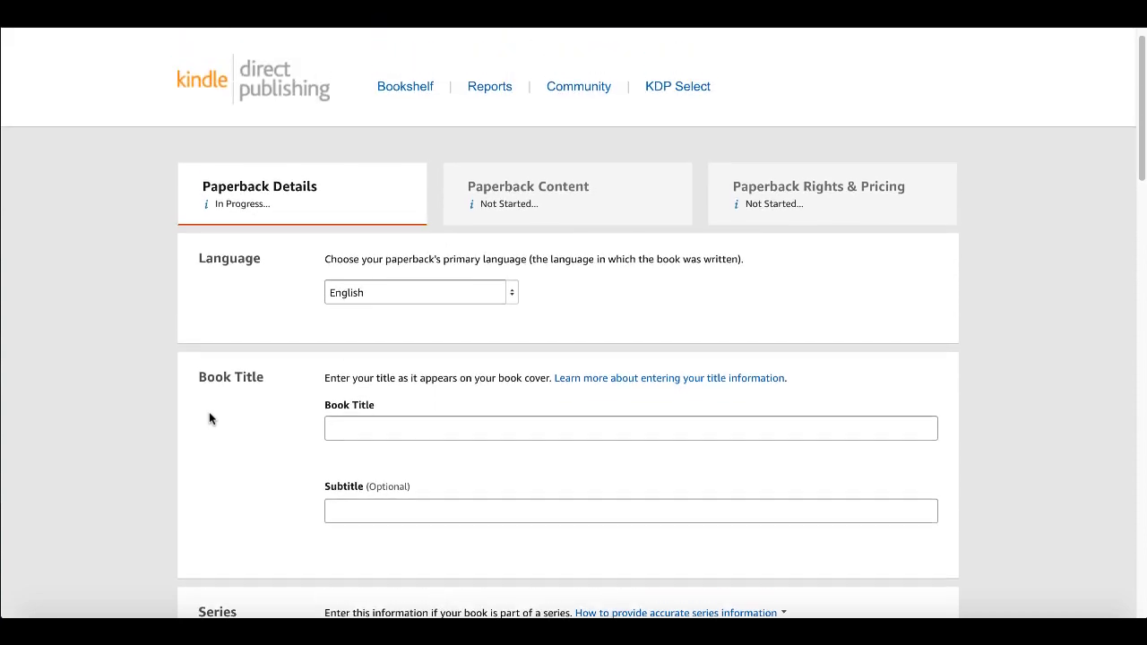
pyautogui.scroll(-12, 269, 481)
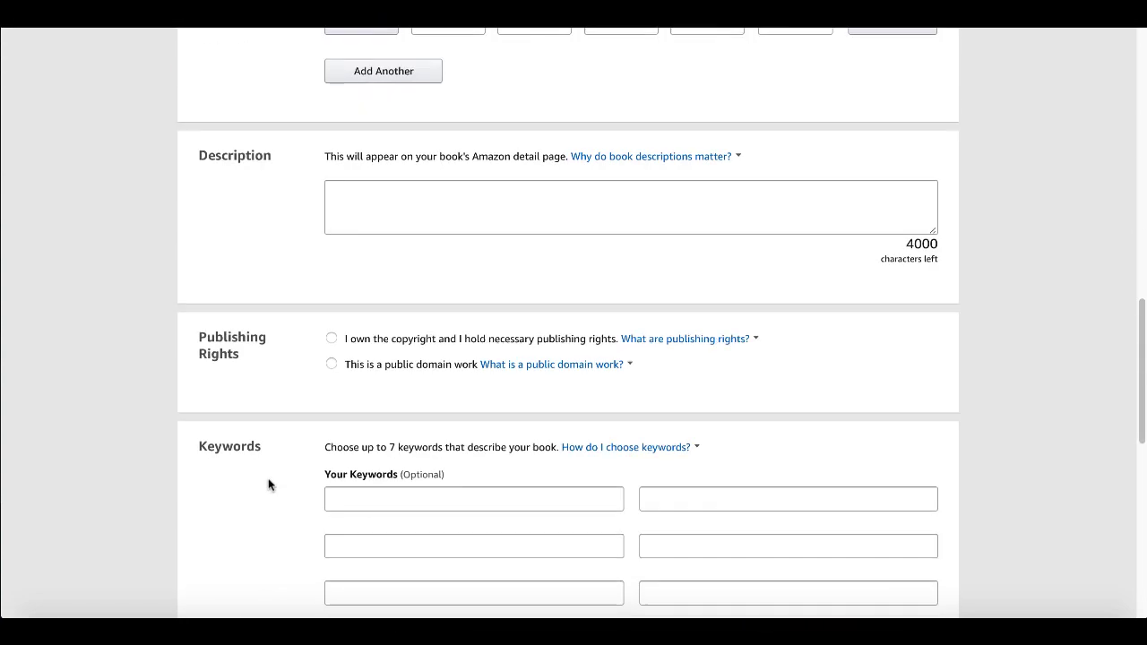
pyautogui.scroll(-1, 269, 485)
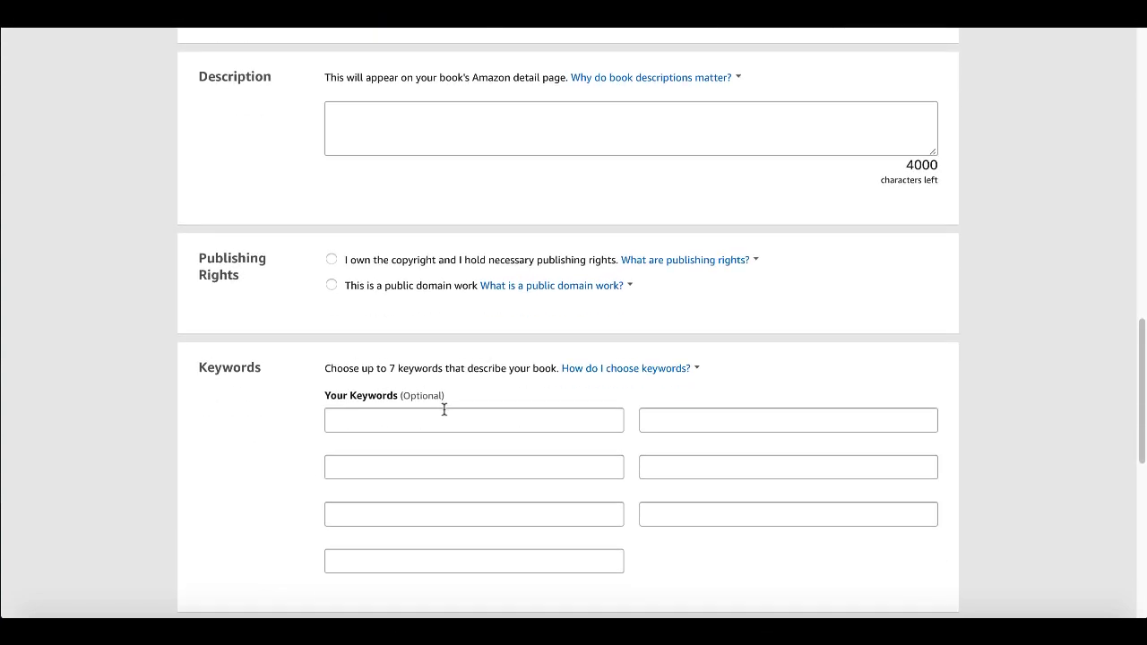
pyautogui.click(695, 370)
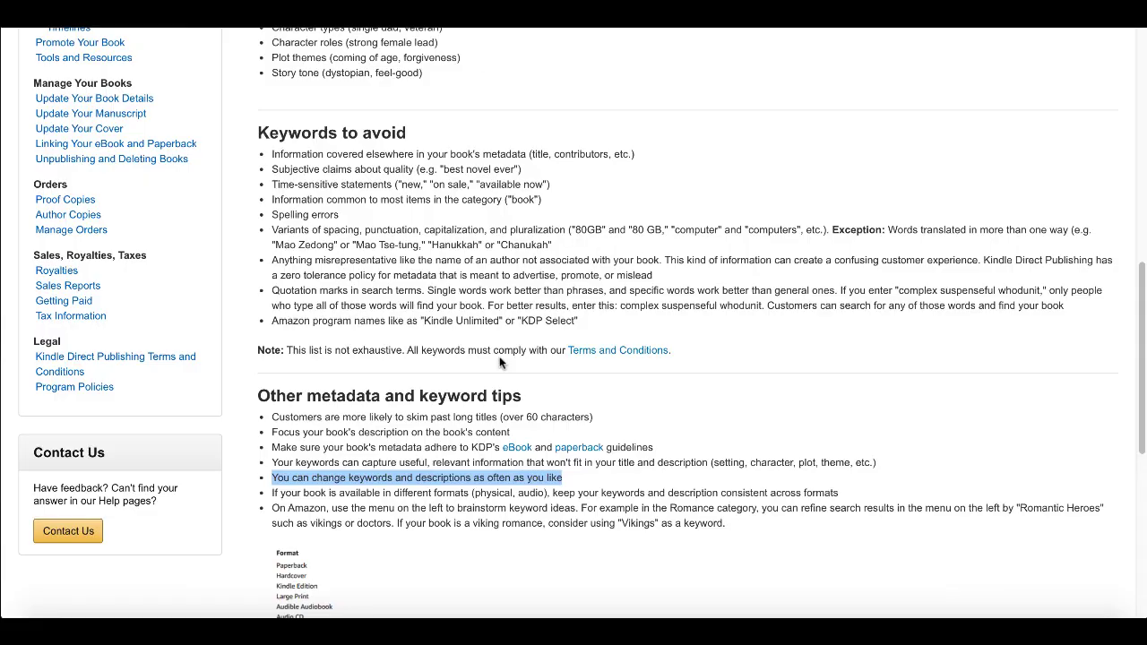
pyautogui.scroll(8, 499, 362)
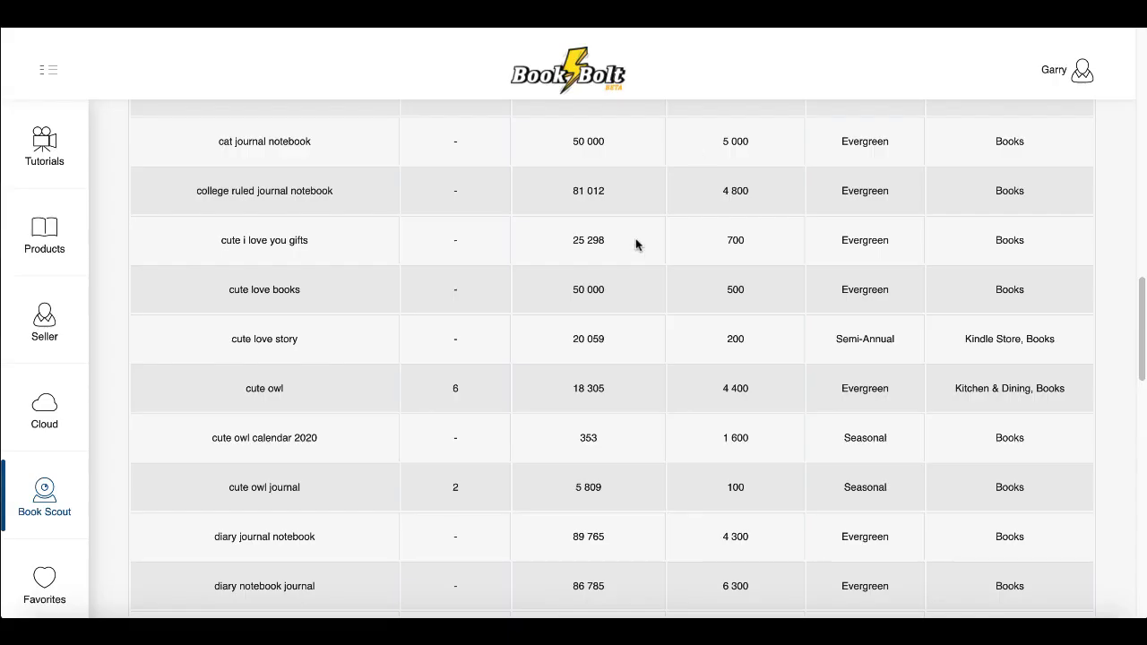
# Return to Book Scout and review the ASIN lookup field and the owl notebook's title and description
pyautogui.scroll(15, 636, 245)
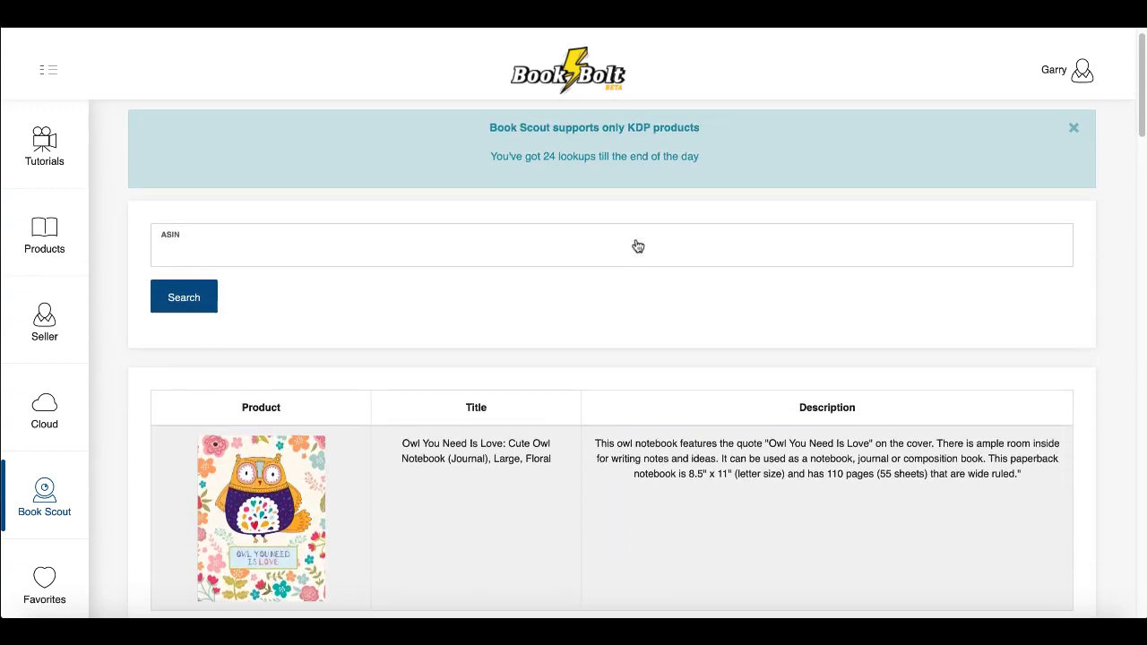
pyautogui.scroll(1, 636, 245)
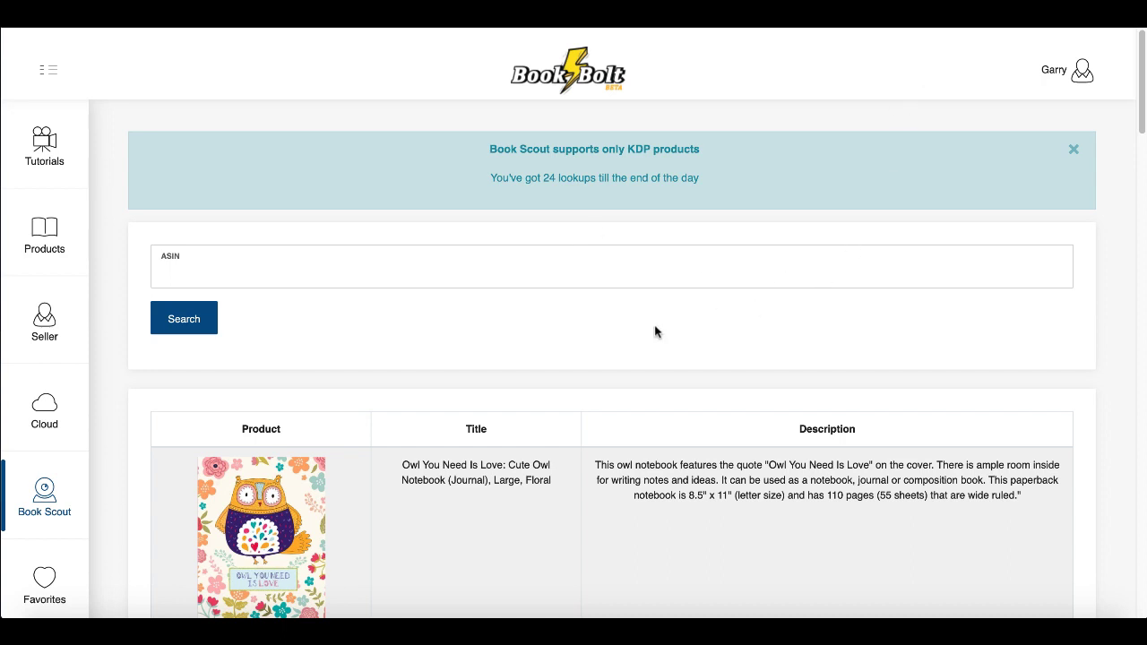
pyautogui.scroll(-3, 654, 332)
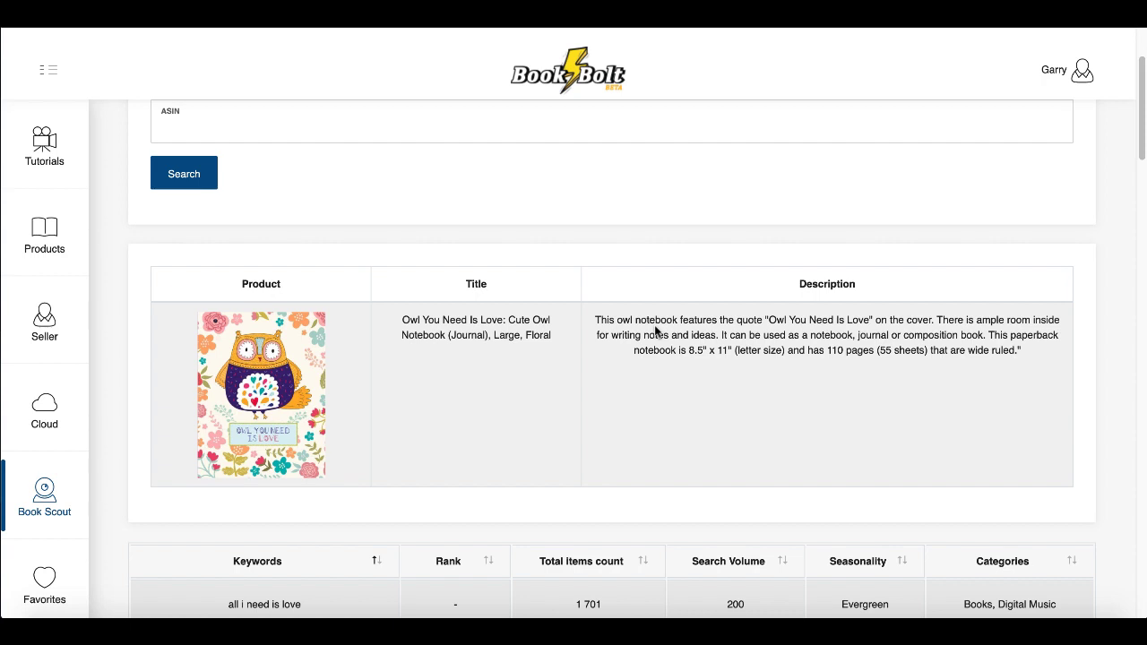
pyautogui.scroll(3, 656, 331)
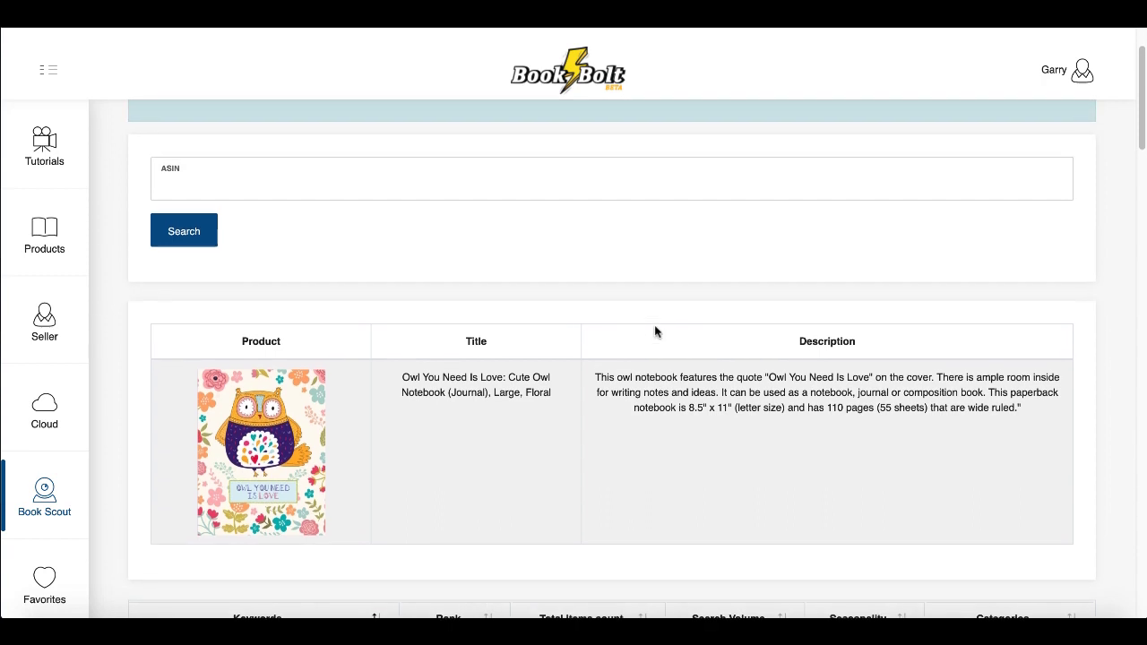